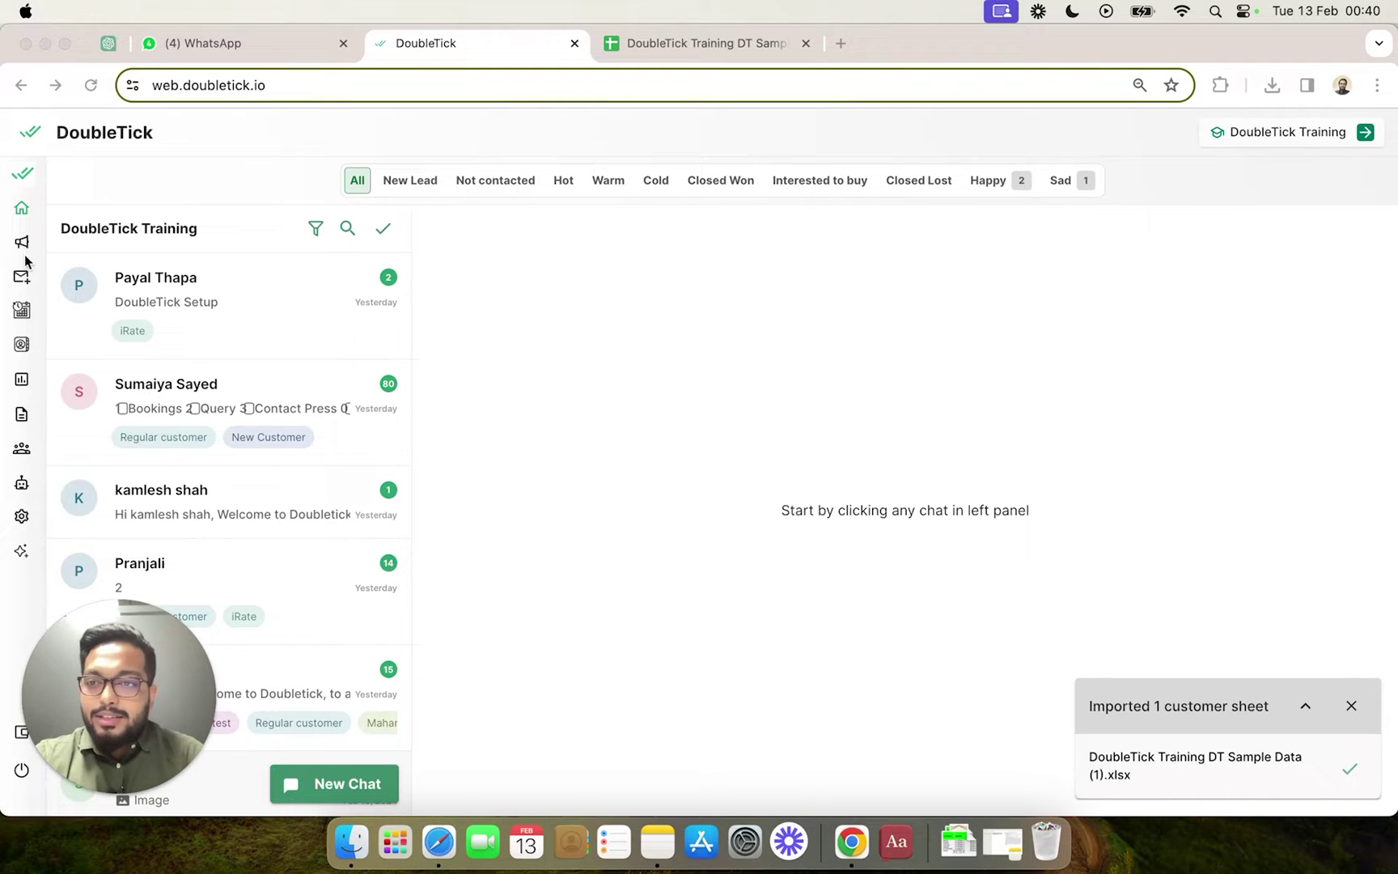
Open Bot Studio to list the Order Booking, Stop and Welcome bots.
{"action": "left_click", "coordinate": [29, 599]}
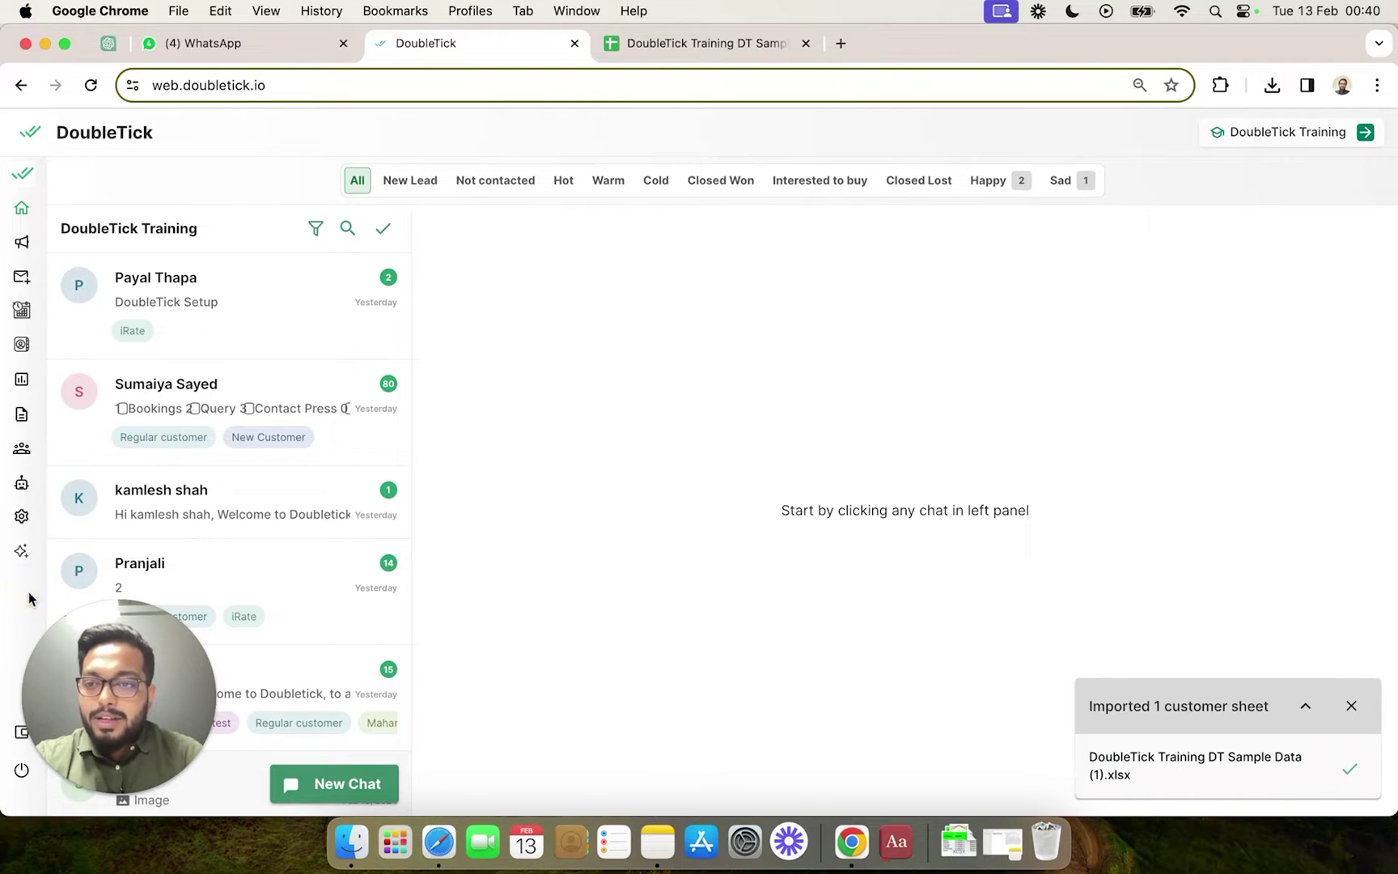
{"action": "mouse_move", "coordinate": [19, 593]}
{"action": "left_click", "coordinate": [140, 478]}
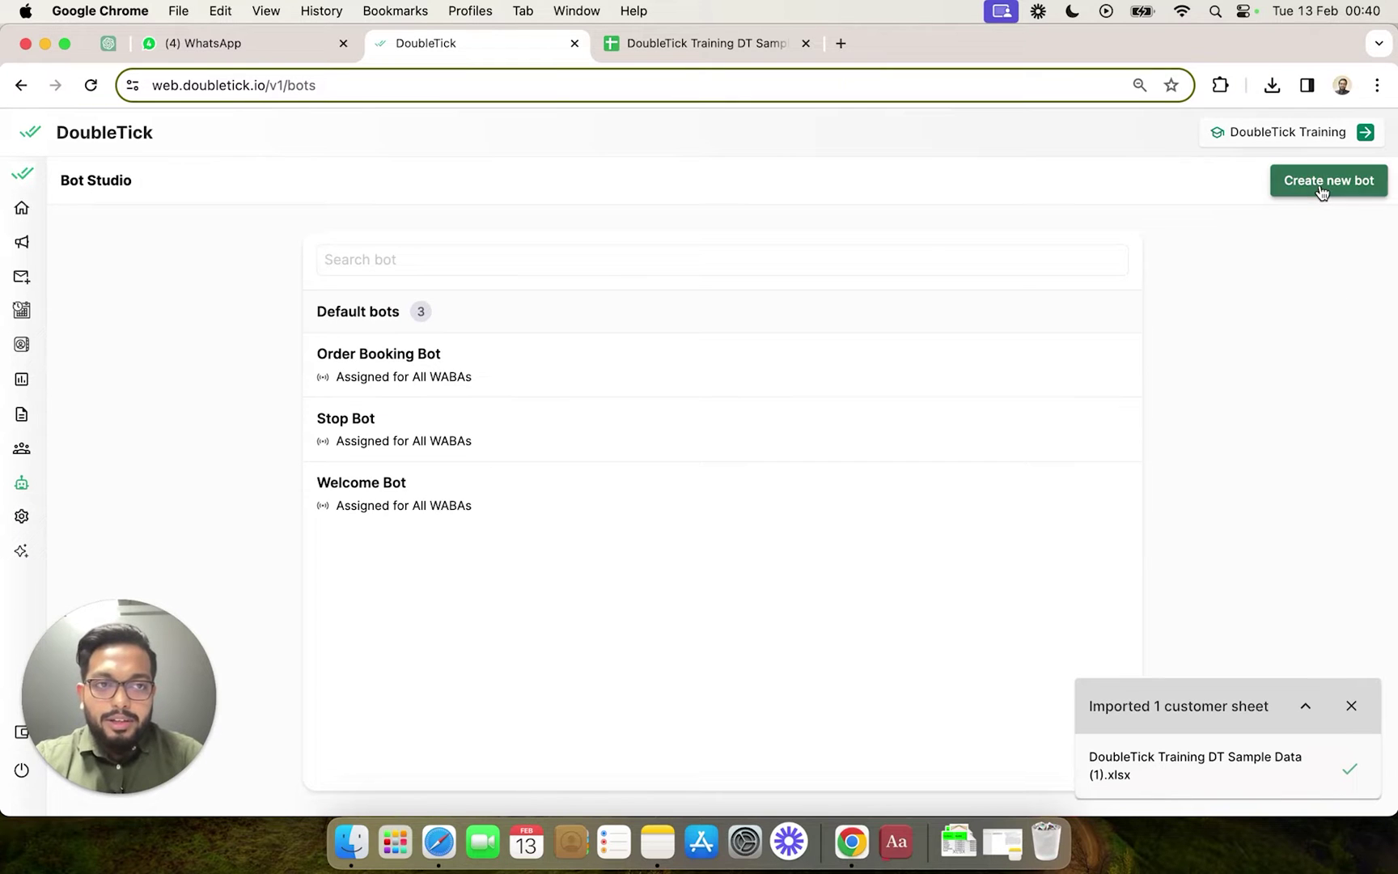
Create a new bot and rename it 'Reply hewllo when cx says hi and assign agent'.
{"action": "left_click", "coordinate": [1320, 184]}
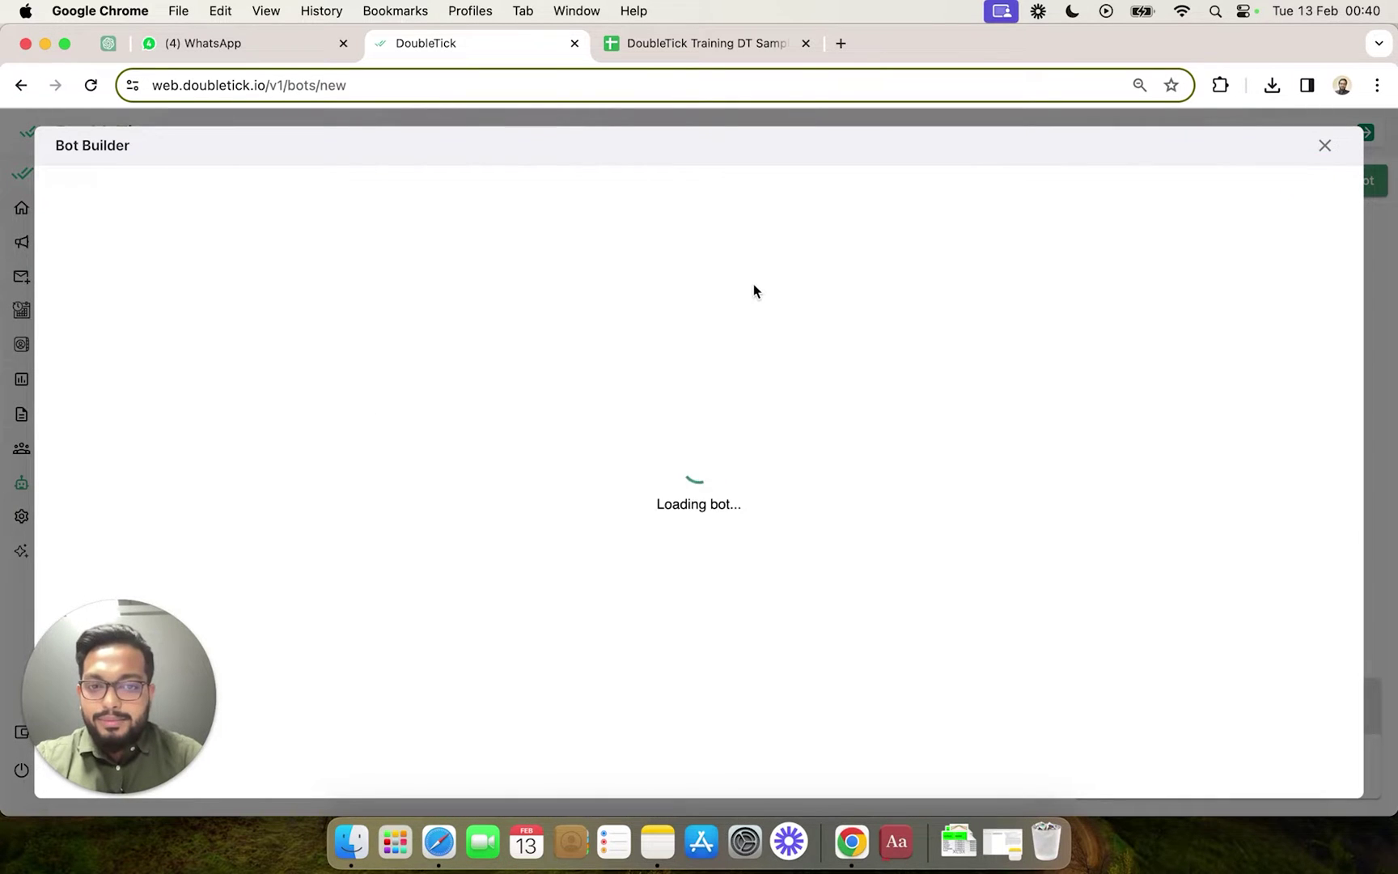
{"action": "left_click", "coordinate": [418, 189]}
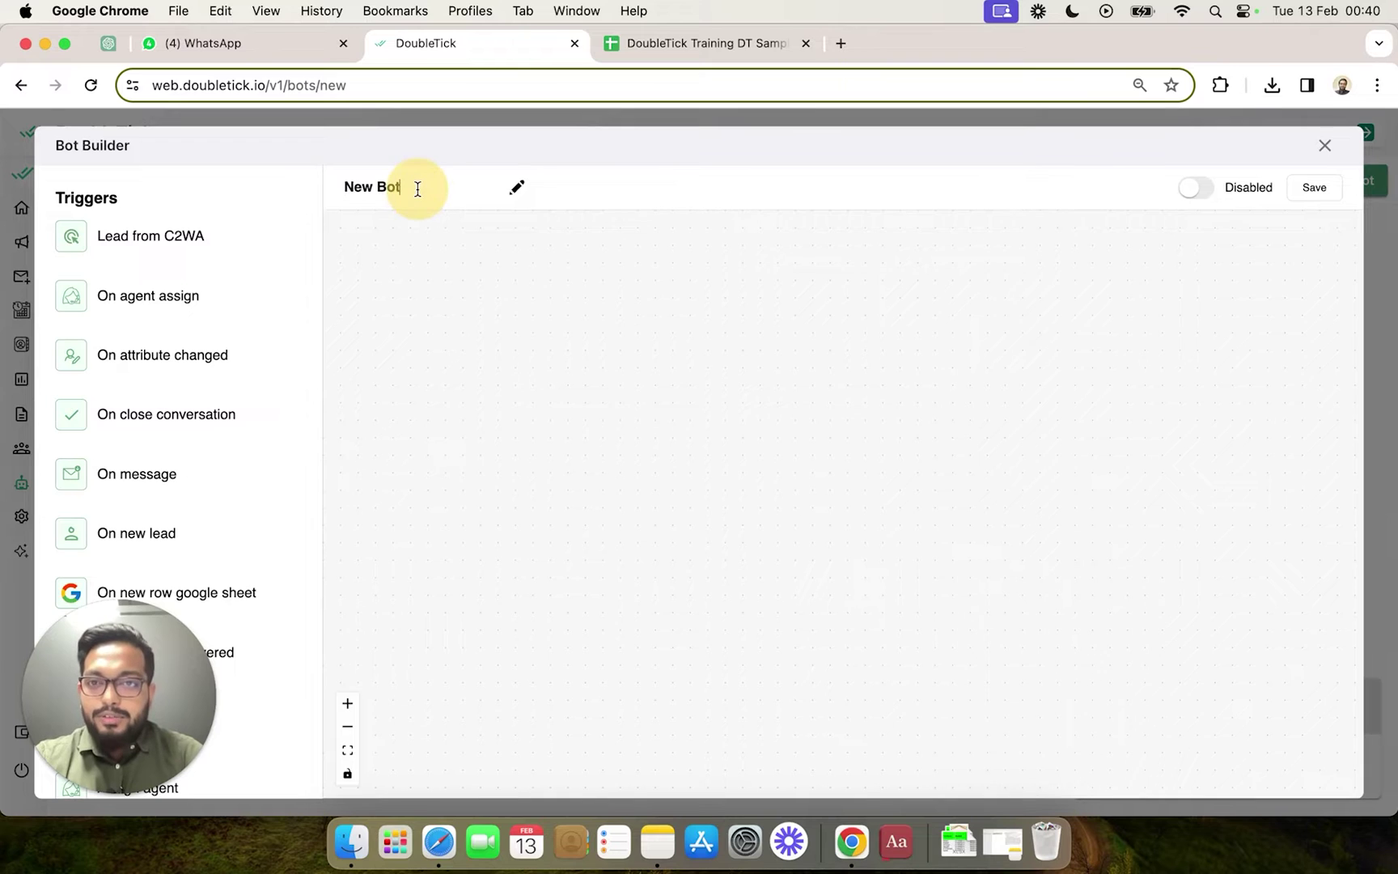
{"action": "key", "text": "super+a"}
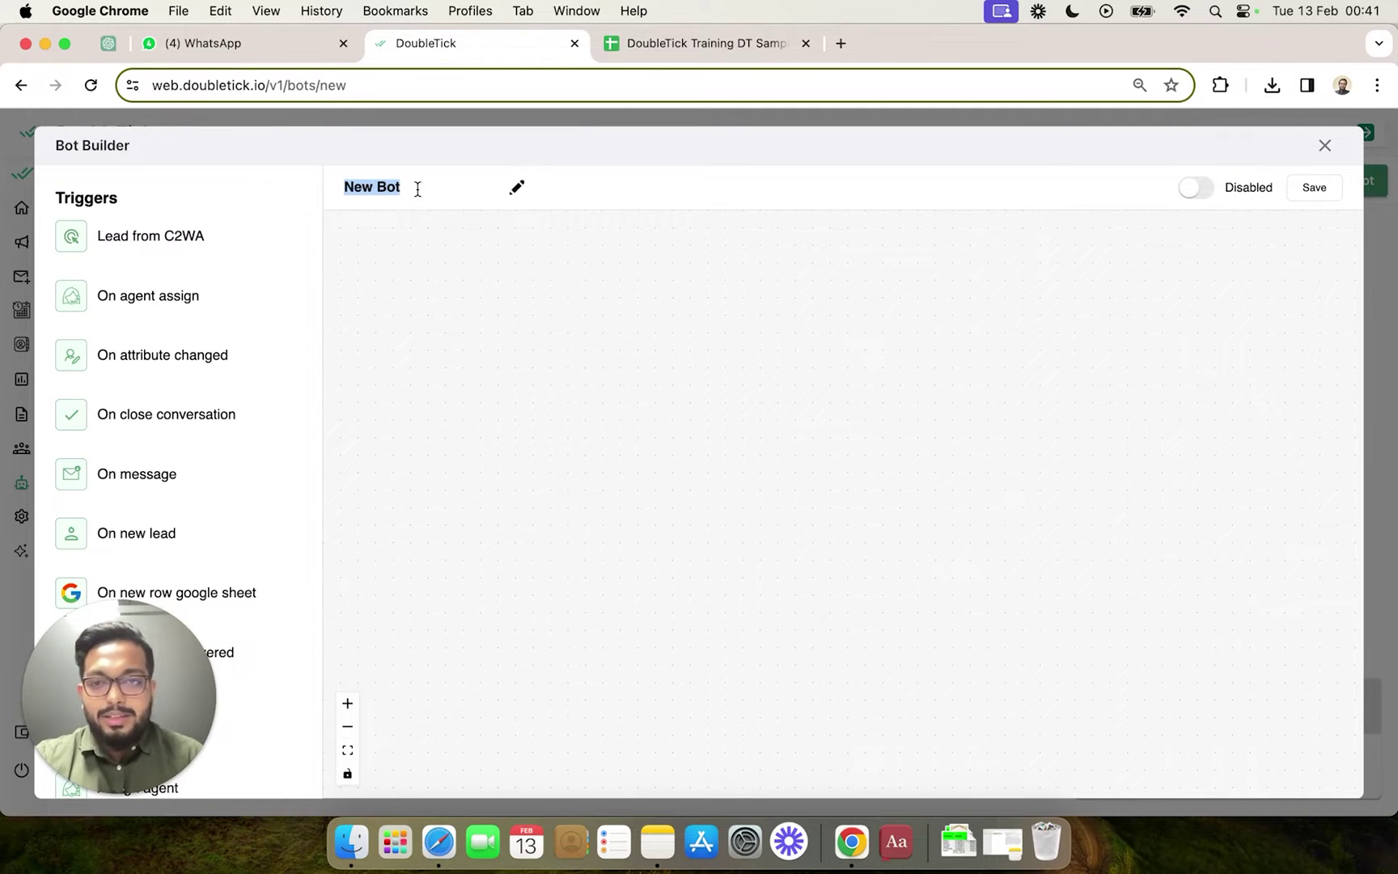
{"action": "type", "text": "Re"}
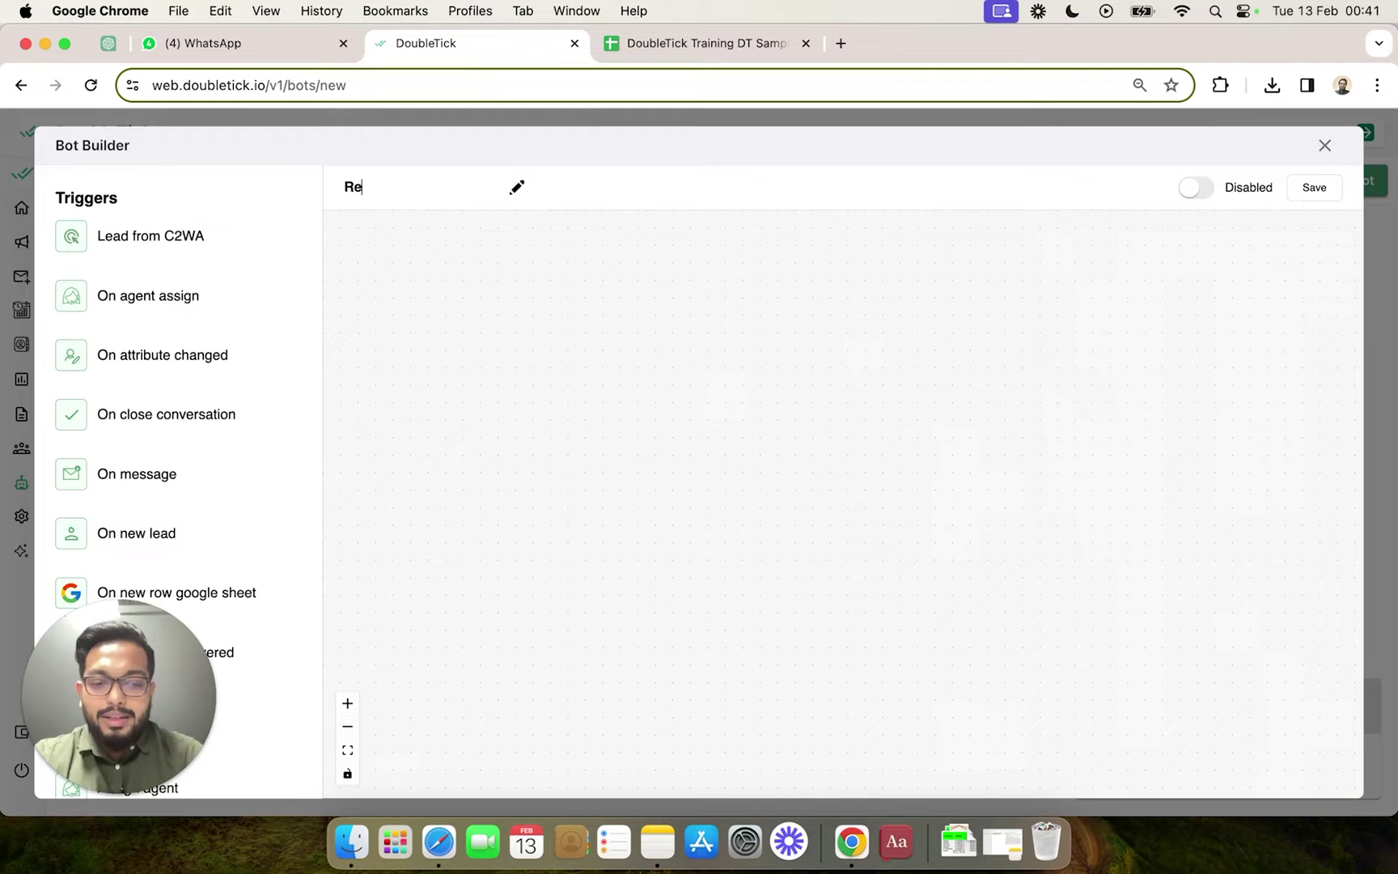
{"action": "type", "text": "ply hewllo w"}
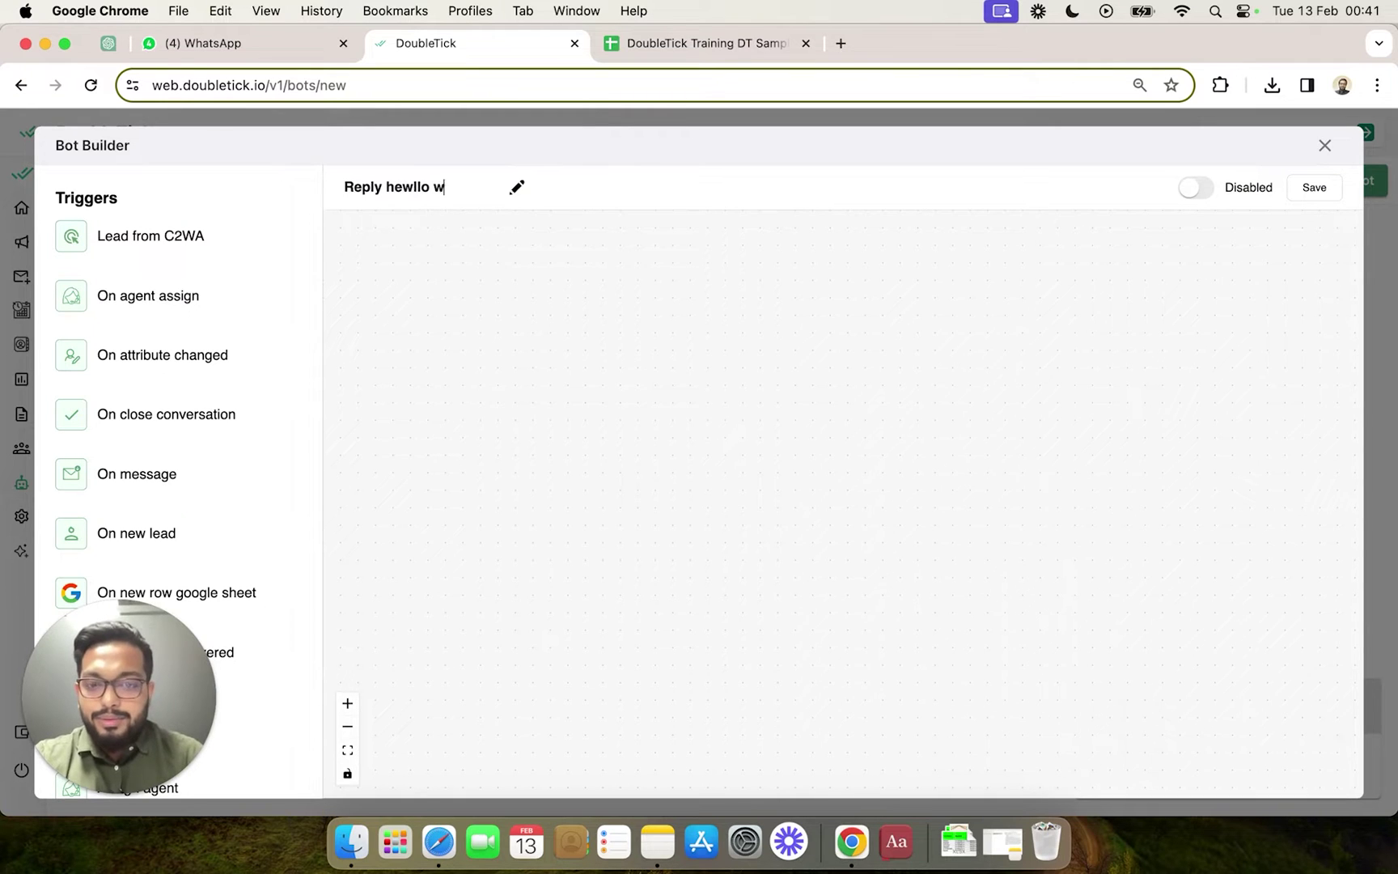
{"action": "type", "text": "hen cx s"}
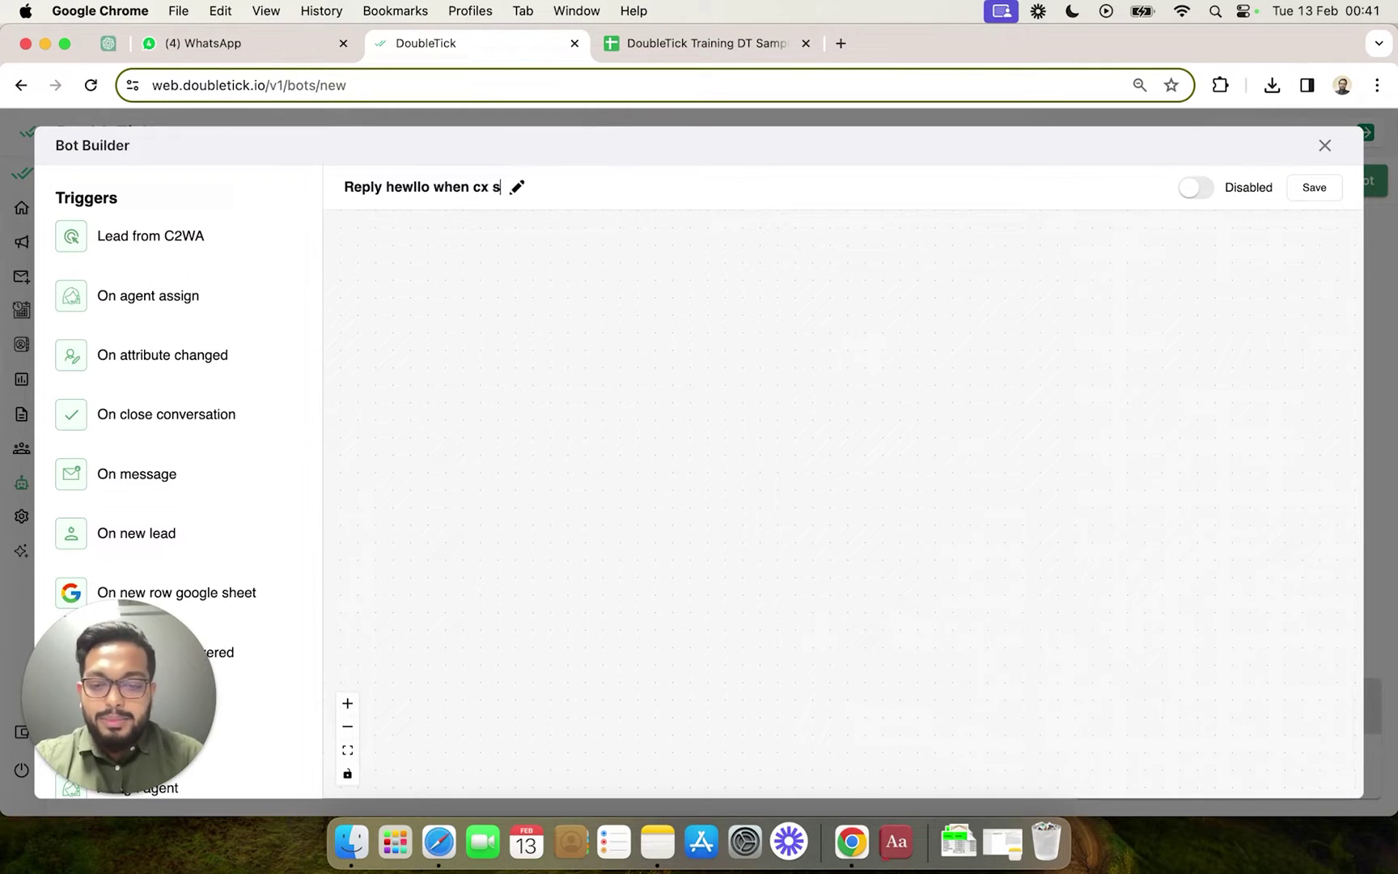
{"action": "type", "text": "ays hi an"}
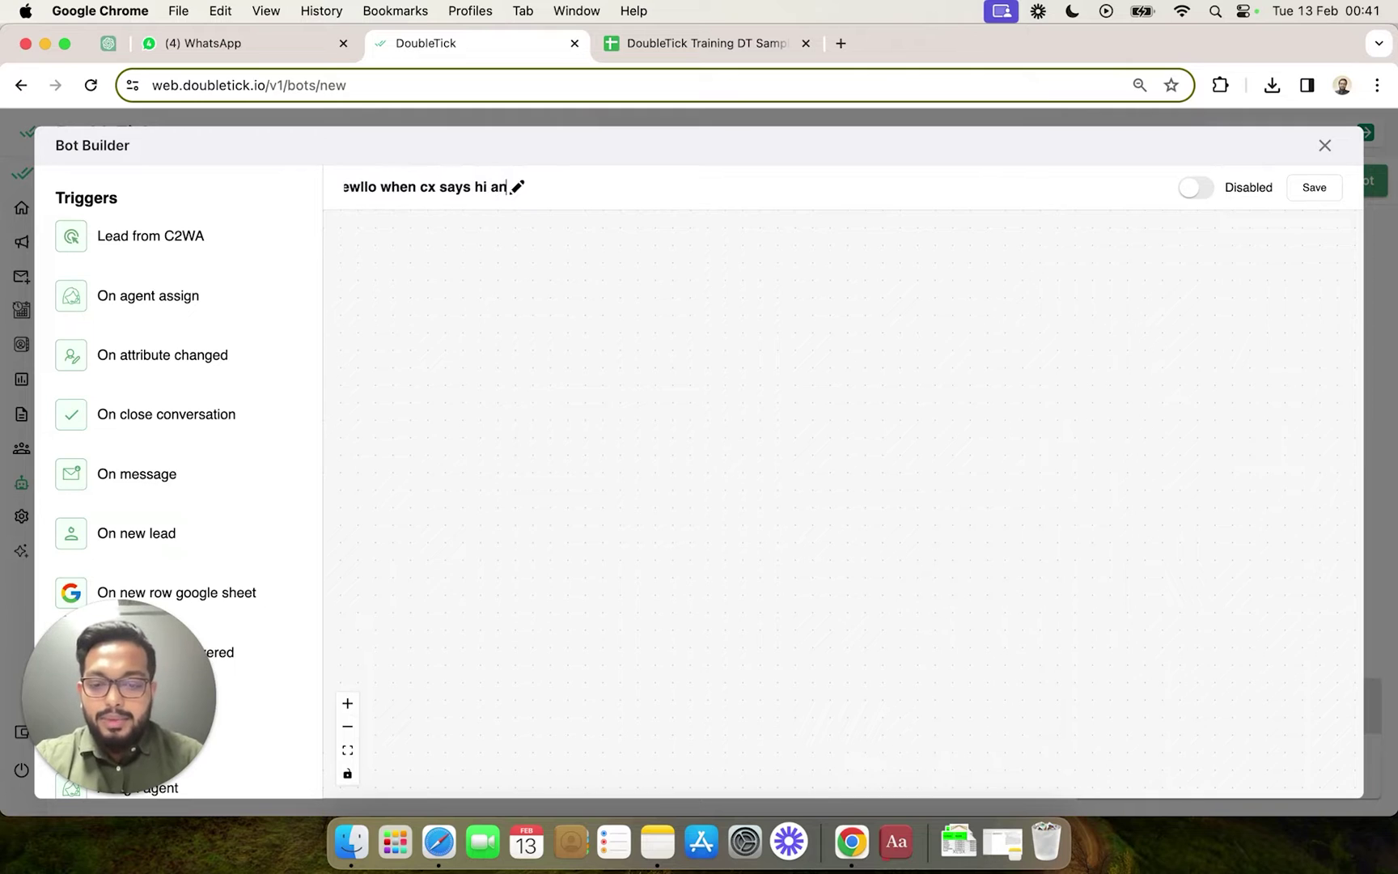
{"action": "type", "text": "d assign agent"}
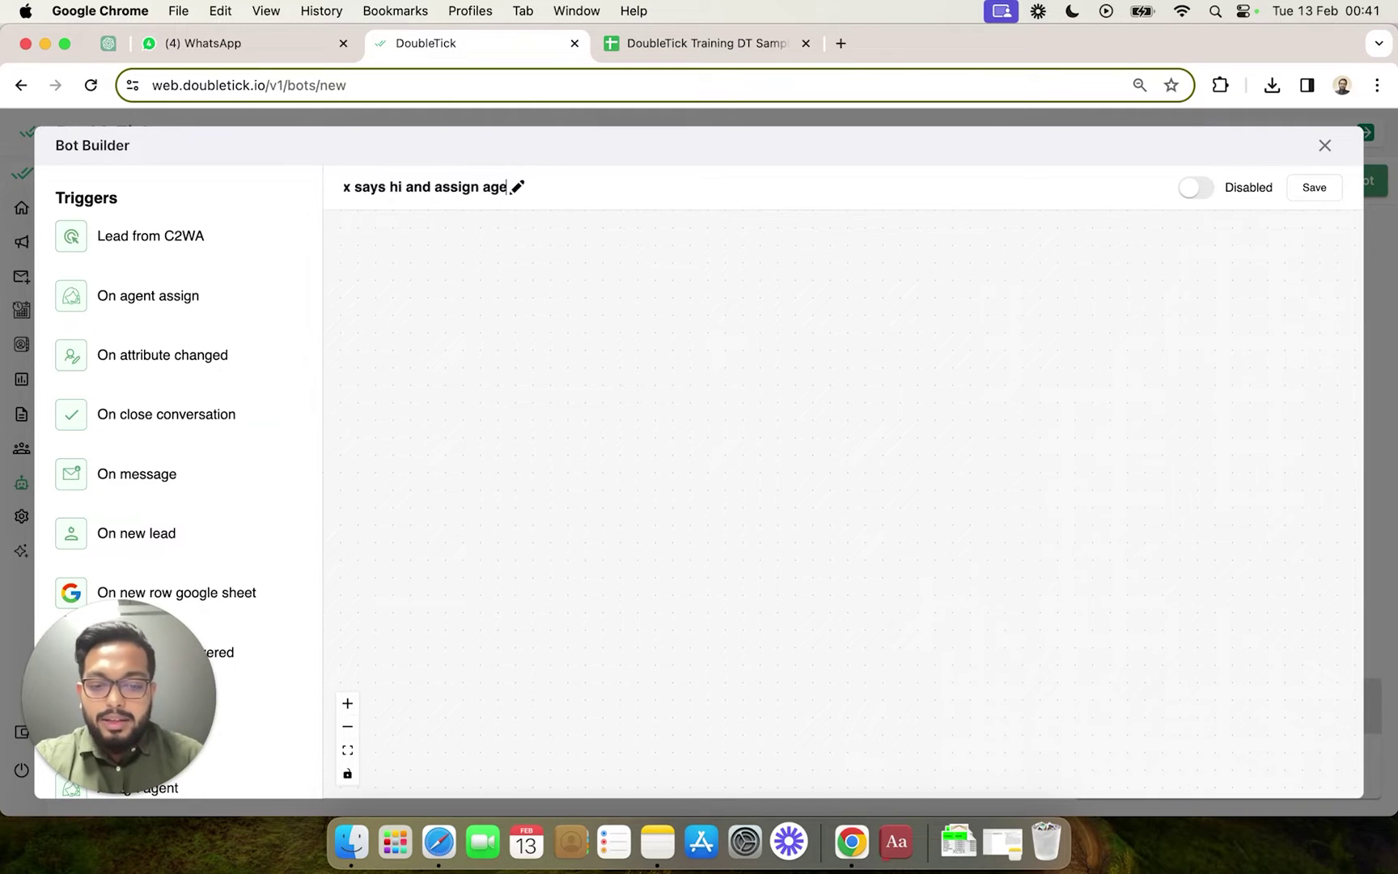
{"action": "left_click", "coordinate": [361, 385]}
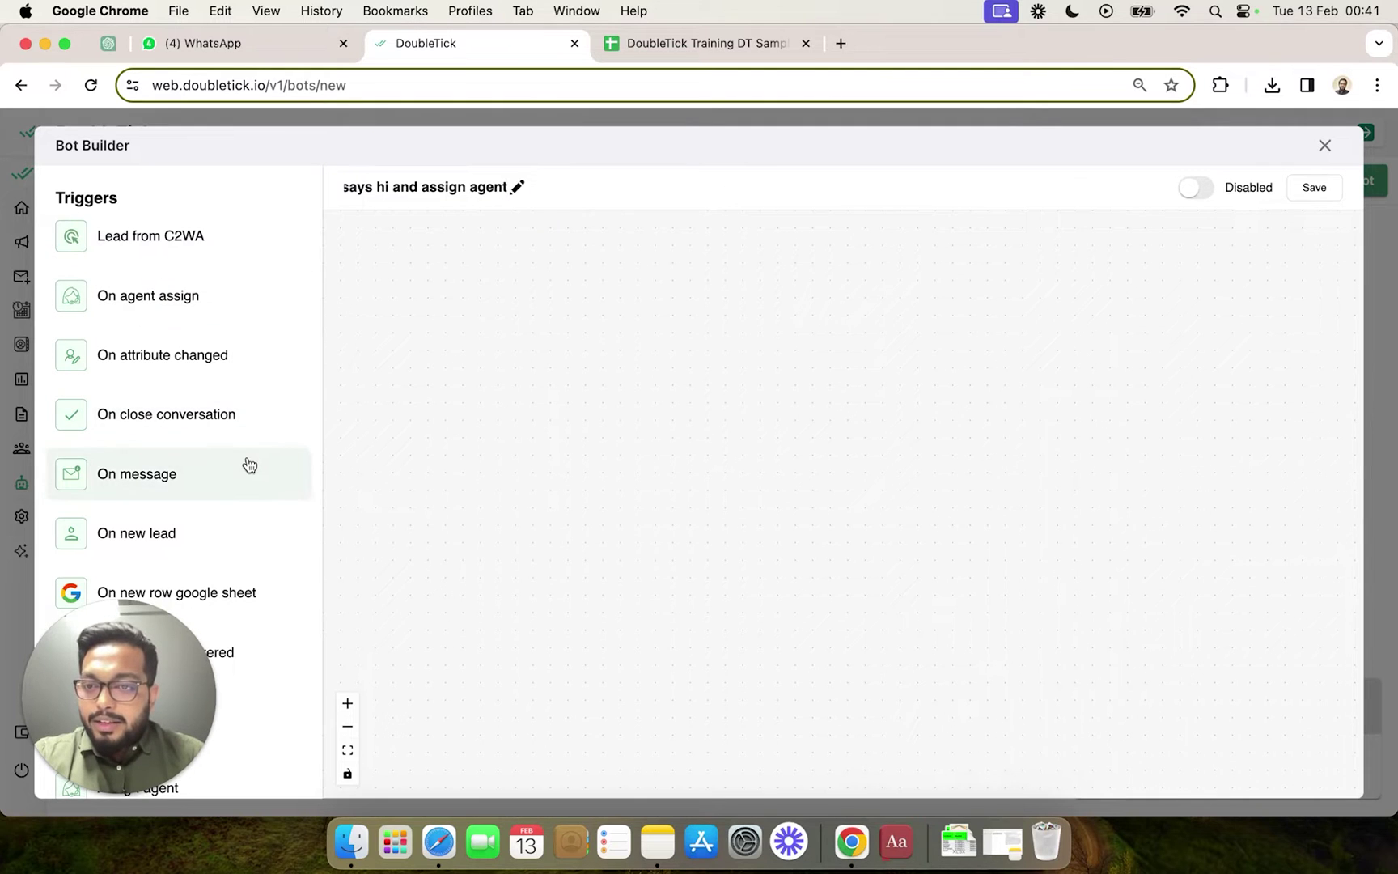
{"action": "scroll", "coordinate": [249, 463], "scroll_direction": "down", "scroll_amount": 3}
{"action": "scroll", "coordinate": [250, 462], "scroll_direction": "up", "scroll_amount": 3}
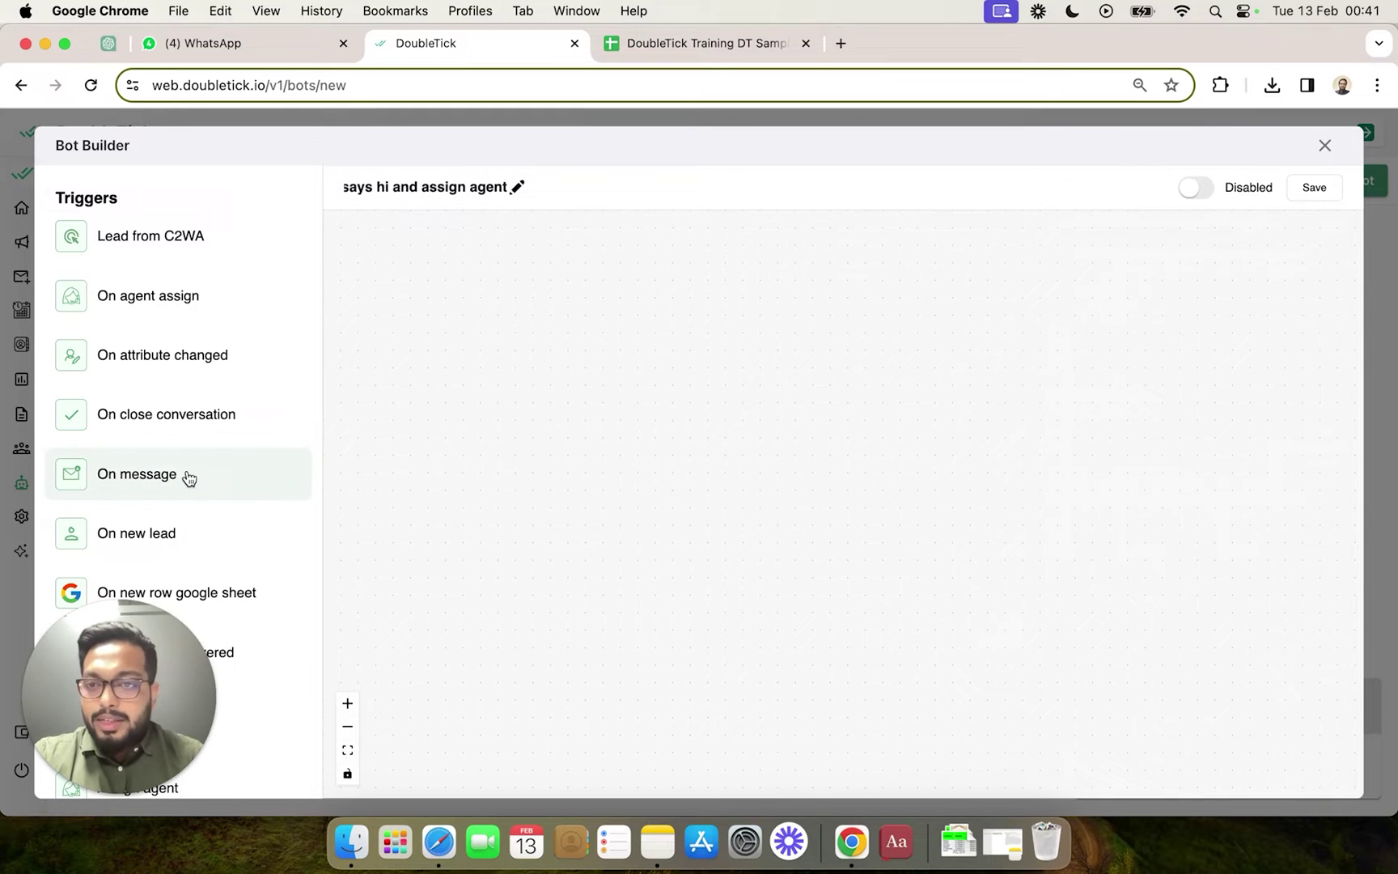
Add an On message trigger with the keyword 'Hi' and shift it left on the canvas.
{"action": "left_click_drag", "start_coordinate": [189, 477], "coordinate": [547, 296]}
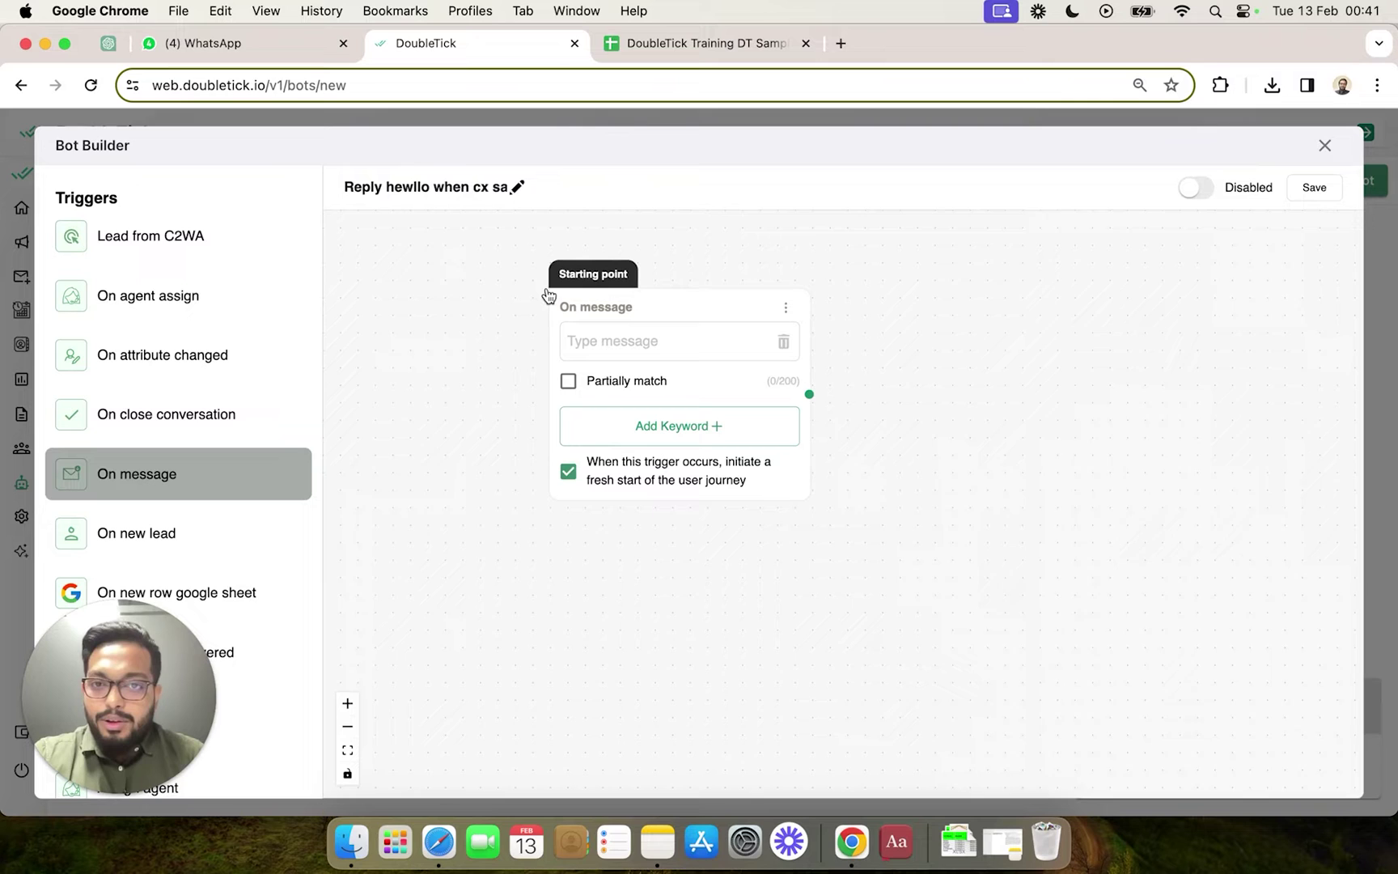
{"action": "left_click", "coordinate": [627, 340]}
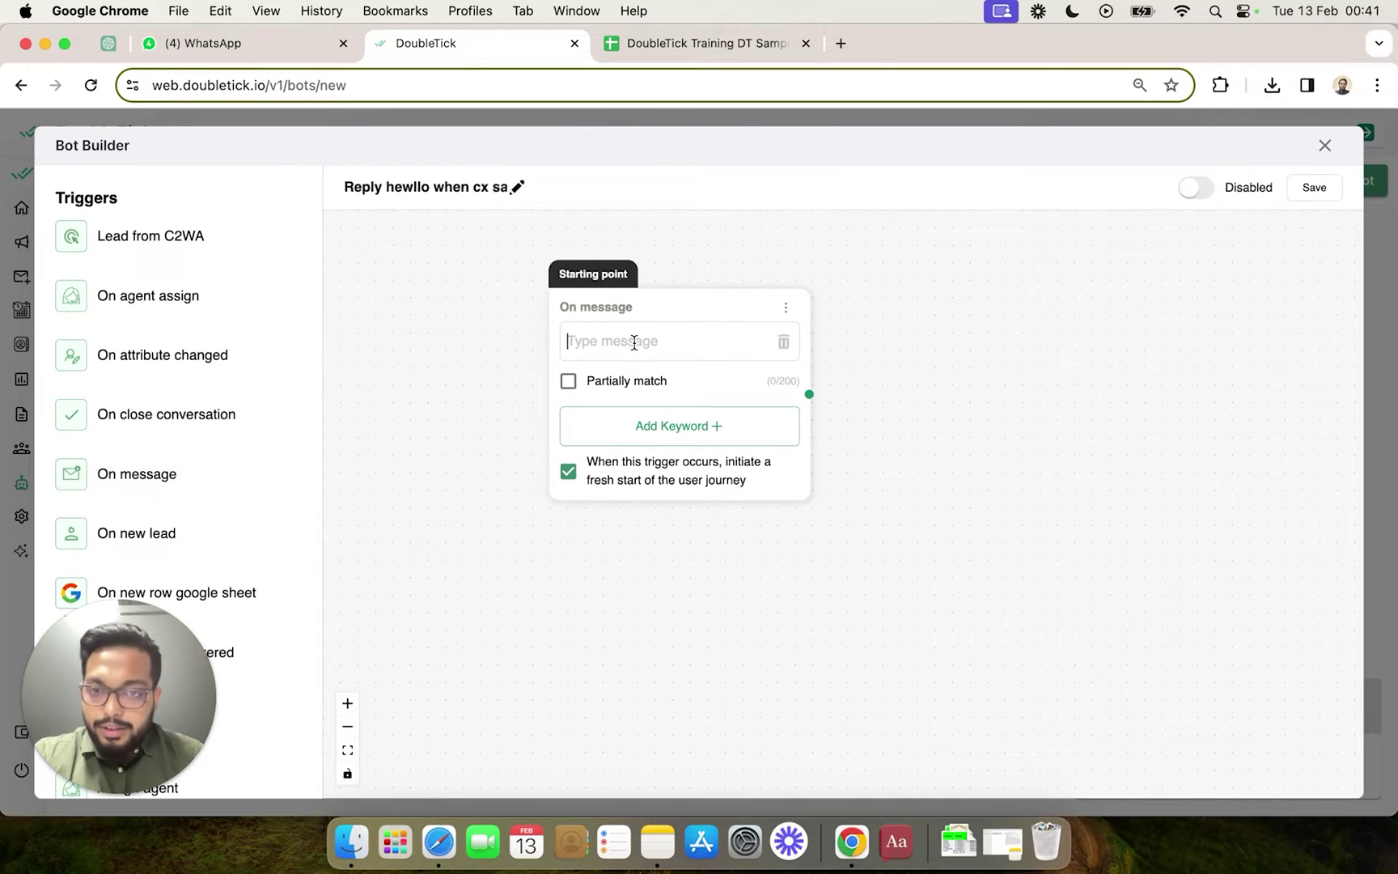
{"action": "type", "text": "Hi"}
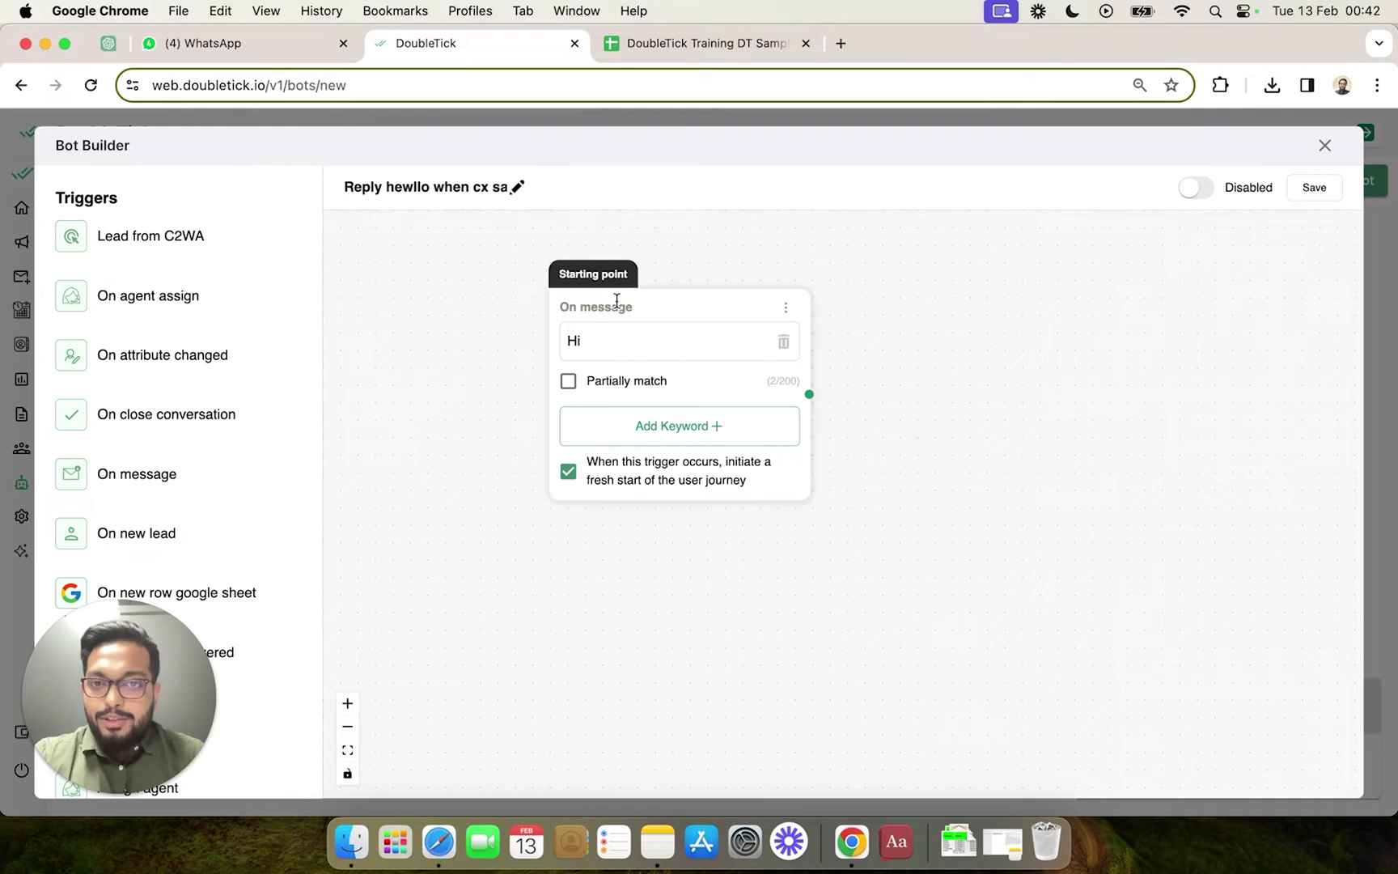
{"action": "left_click", "coordinate": [653, 307]}
{"action": "left_click_drag", "start_coordinate": [653, 306], "coordinate": [499, 294]}
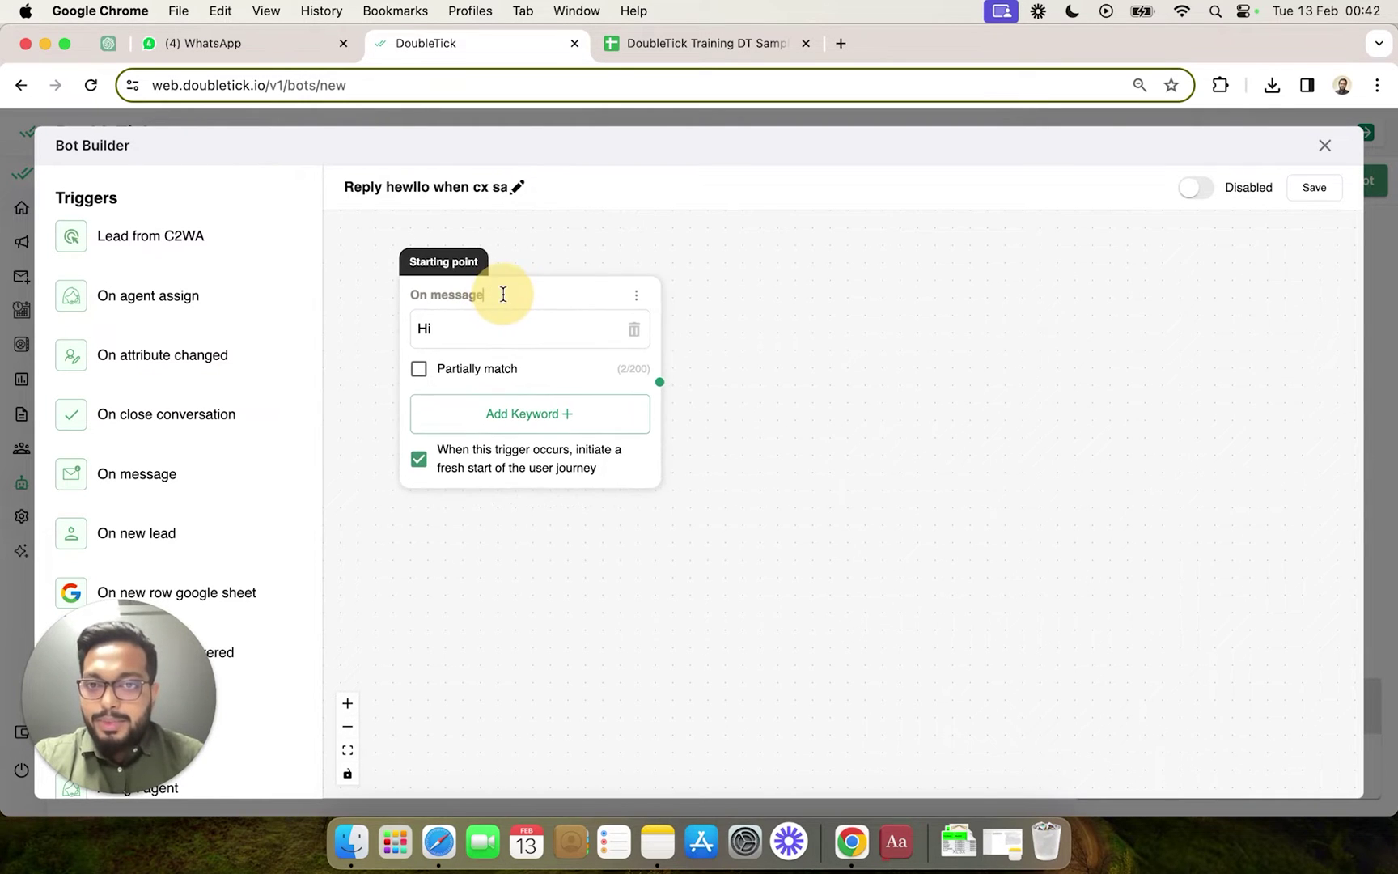
Add a Send message action with the body 'Hello' to the canvas.
{"action": "scroll", "coordinate": [142, 451], "scroll_direction": "down", "scroll_amount": 10}
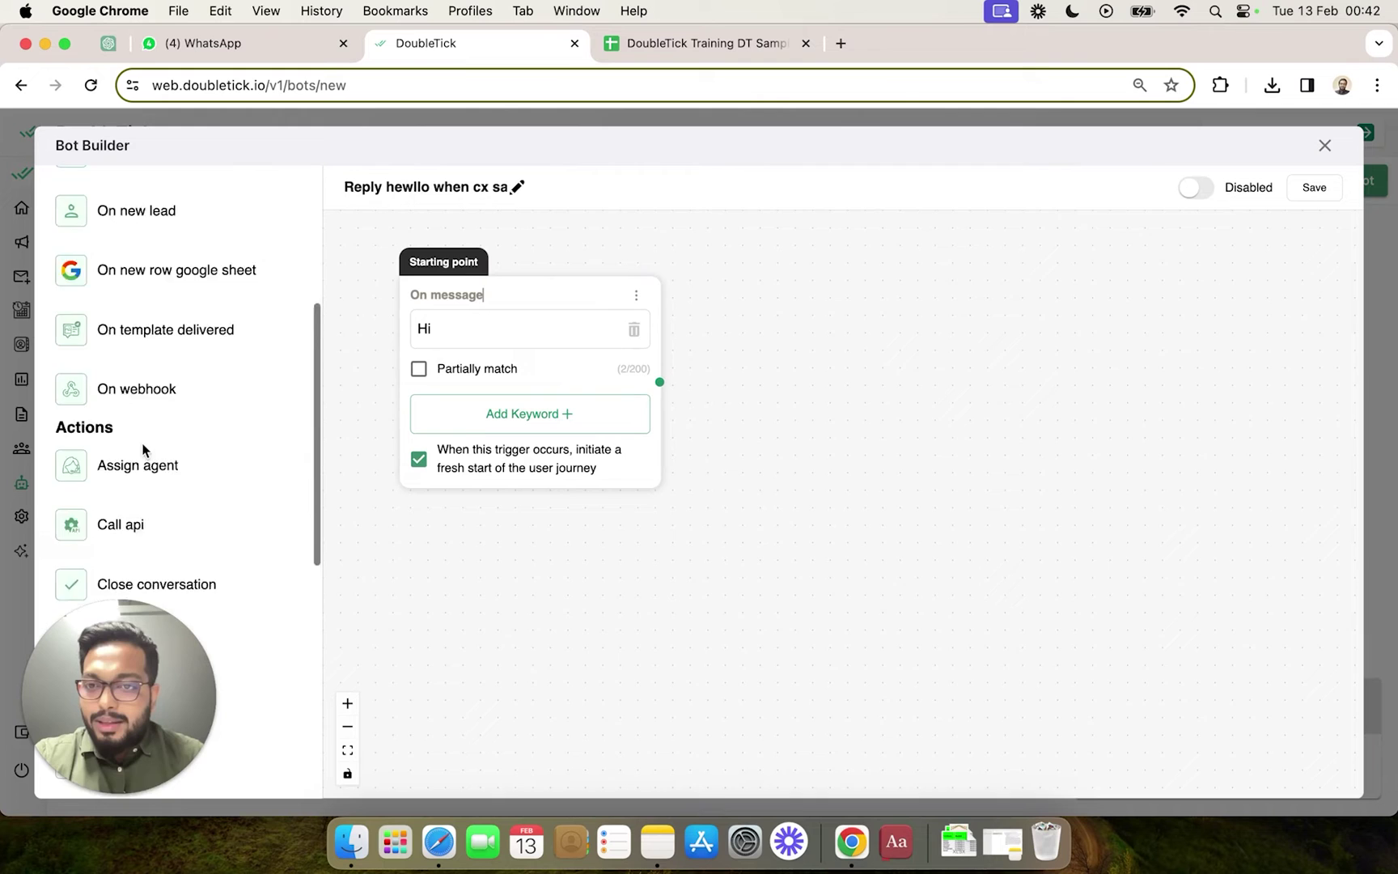
{"action": "scroll", "coordinate": [144, 451], "scroll_direction": "down", "scroll_amount": 3}
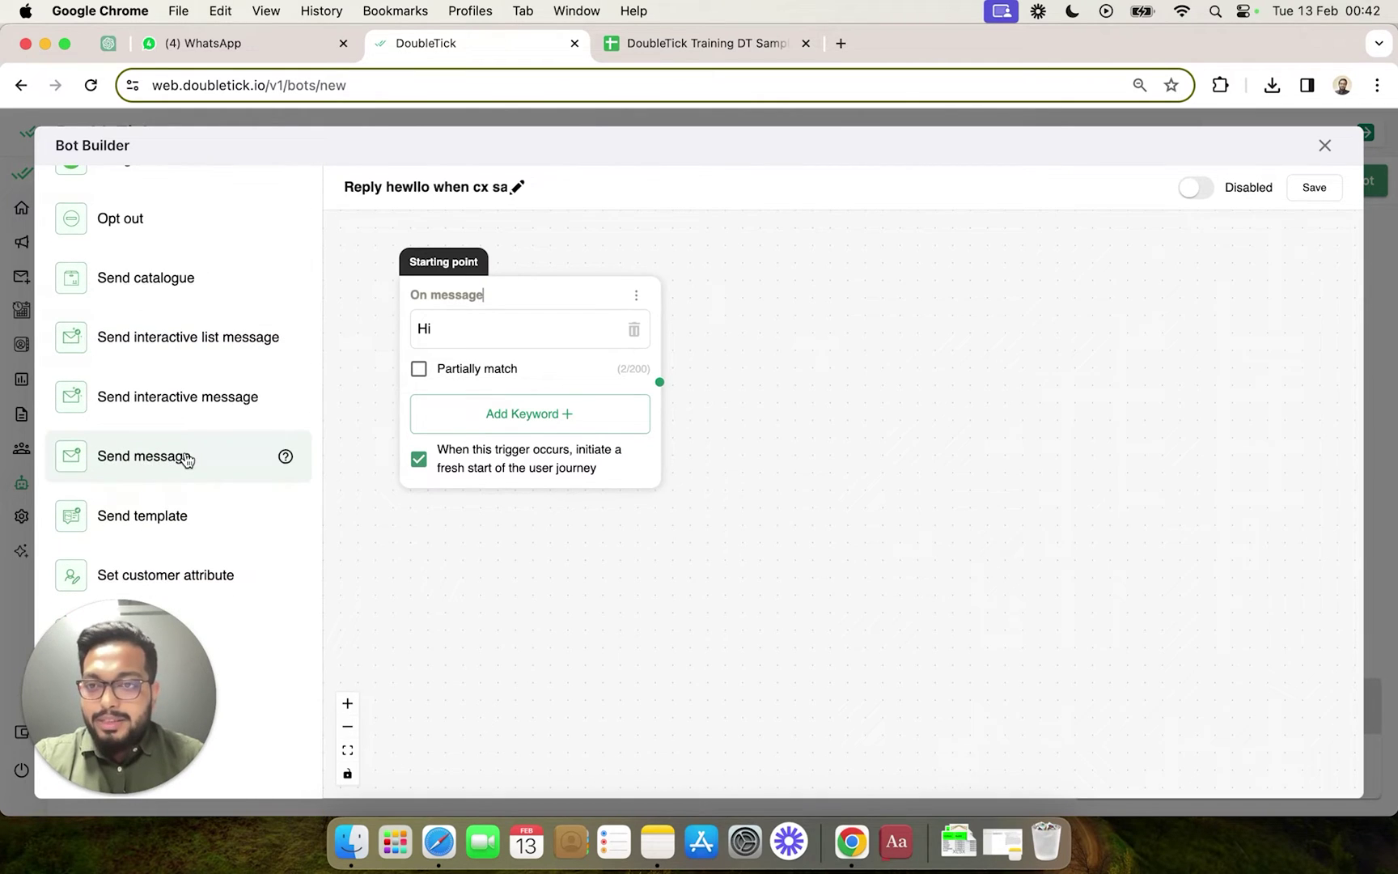
{"action": "scroll", "coordinate": [191, 459], "scroll_direction": "up", "scroll_amount": 1}
{"action": "scroll", "coordinate": [191, 459], "scroll_direction": "up", "scroll_amount": 4}
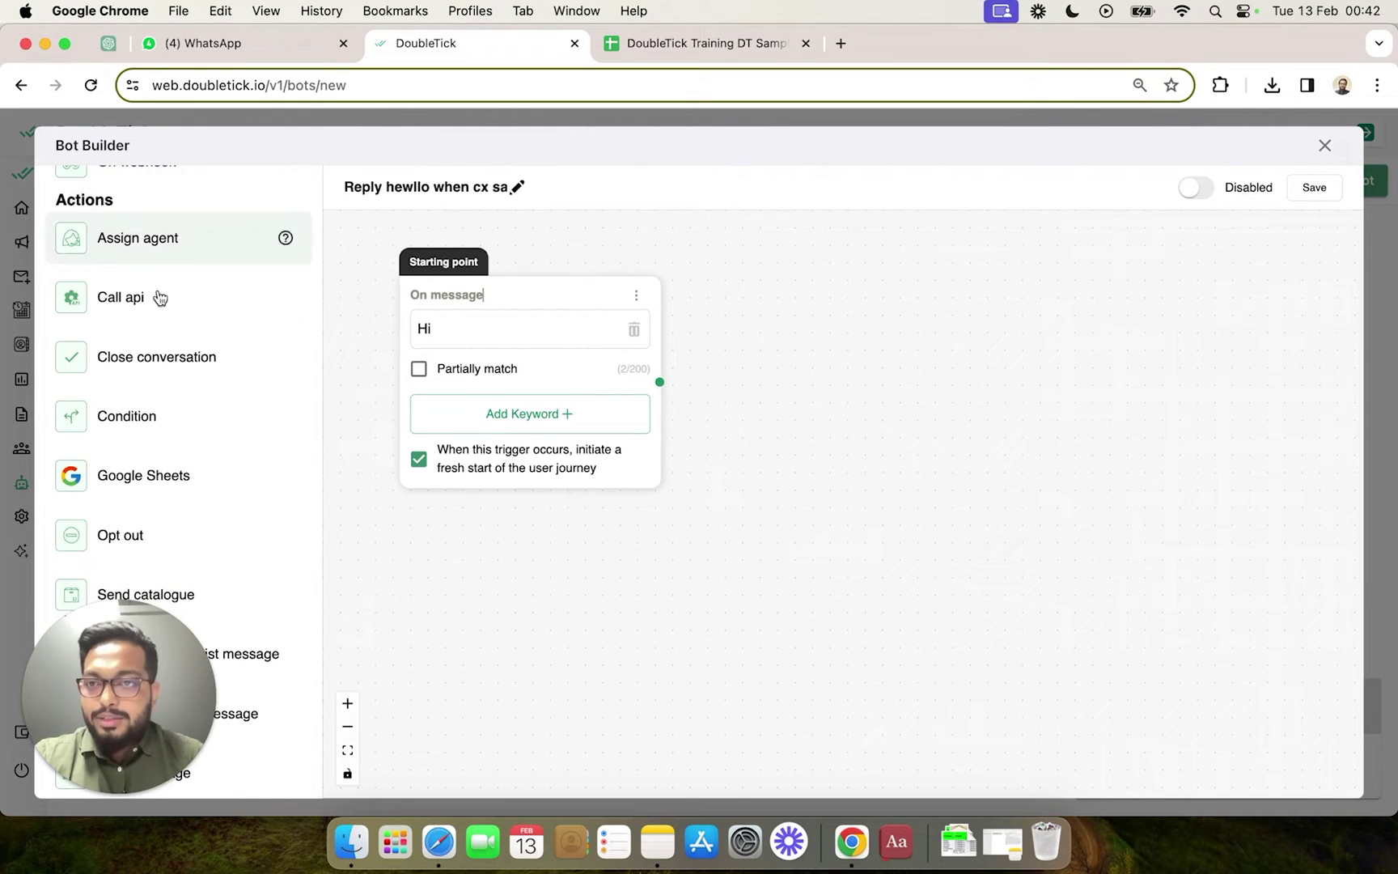
{"action": "scroll", "coordinate": [209, 446], "scroll_direction": "down", "scroll_amount": 5}
{"action": "mouse_move", "coordinate": [142, 460]}
{"action": "left_mouse_down"}
{"action": "mouse_move", "coordinate": [334, 459]}
{"action": "mouse_move", "coordinate": [834, 338]}
{"action": "left_mouse_up"}
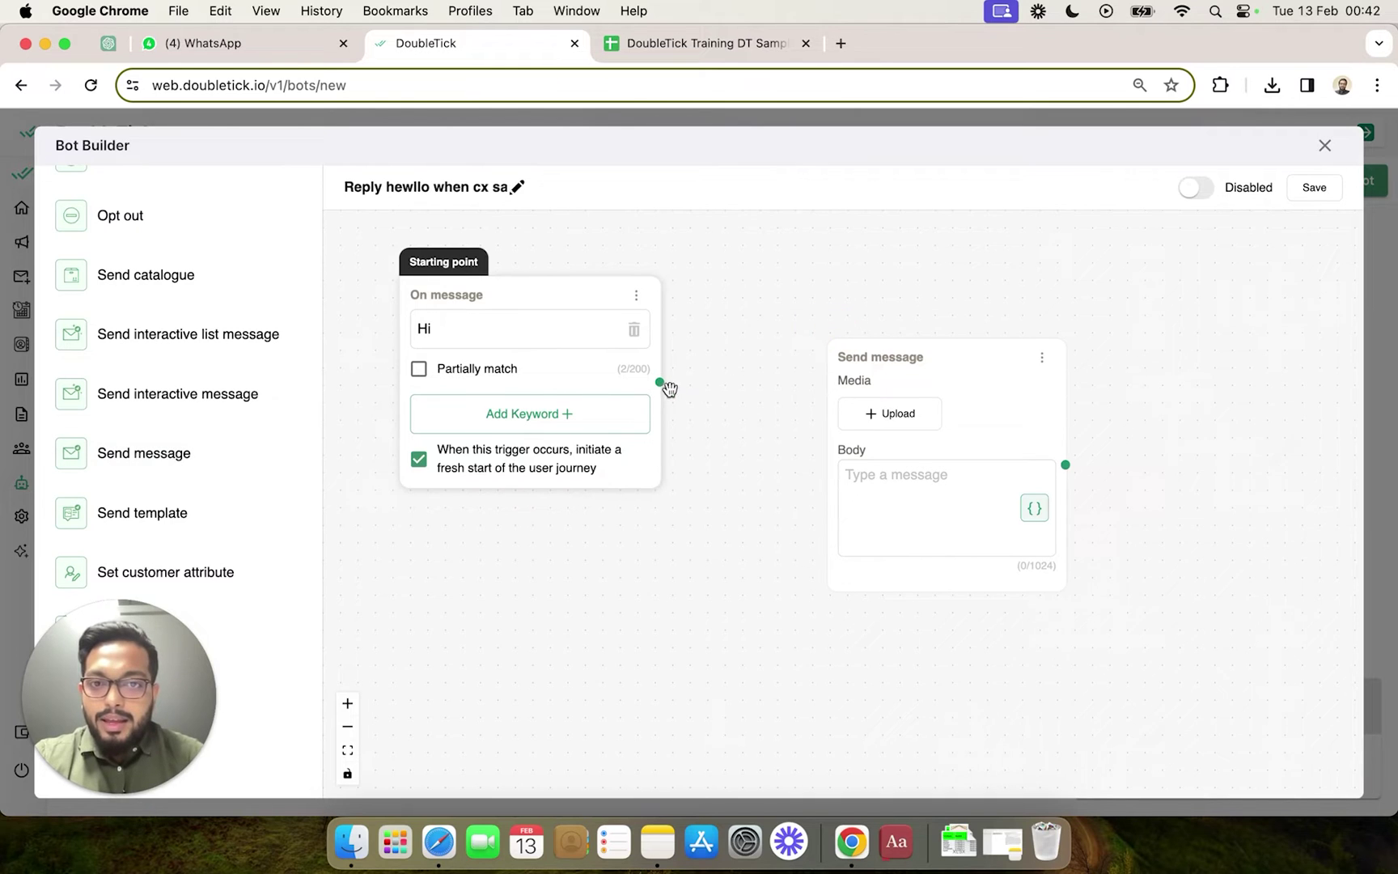
{"action": "left_click", "coordinate": [915, 484]}
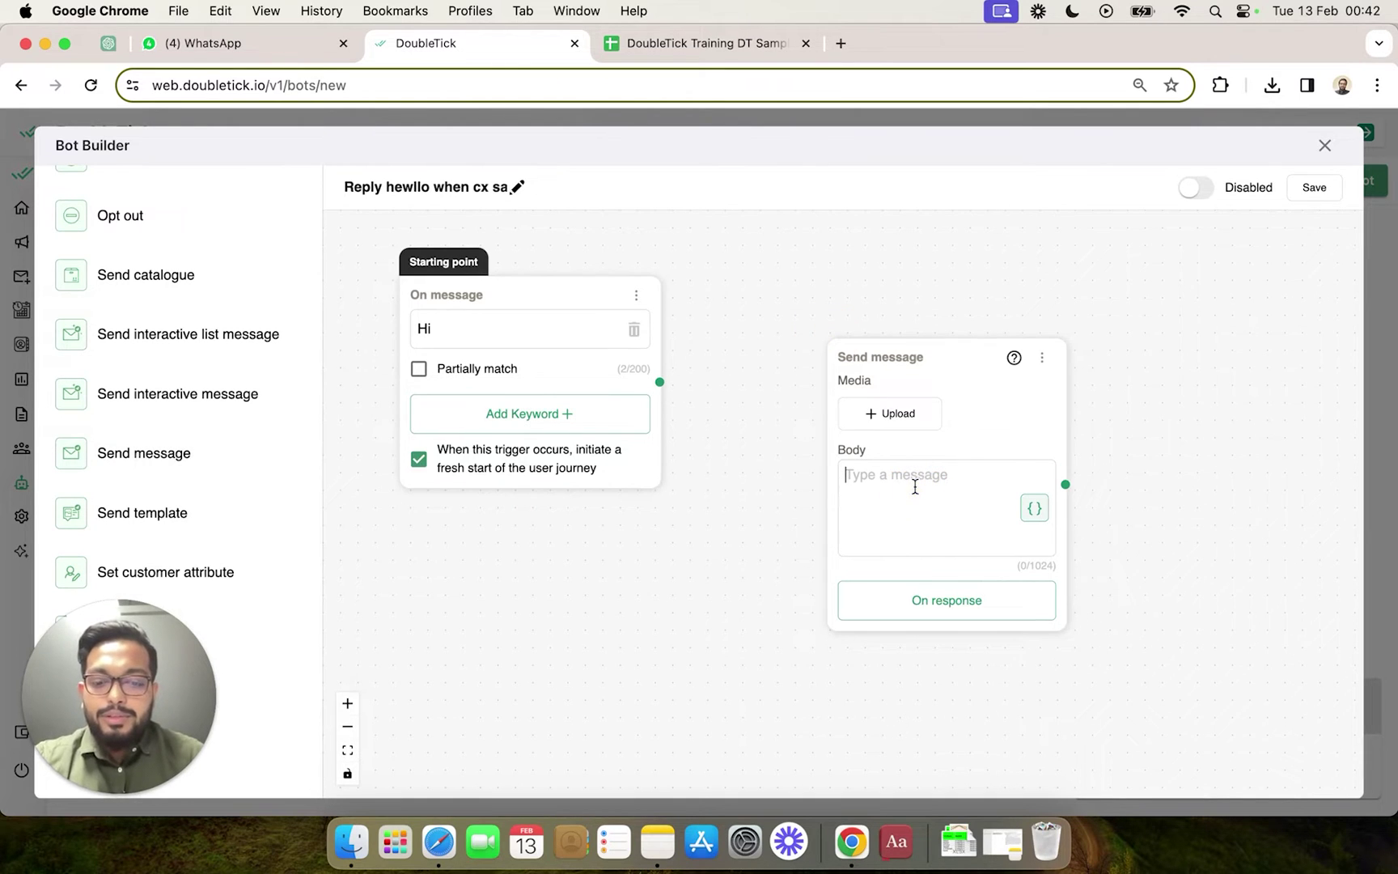
{"action": "type", "text": "Hello"}
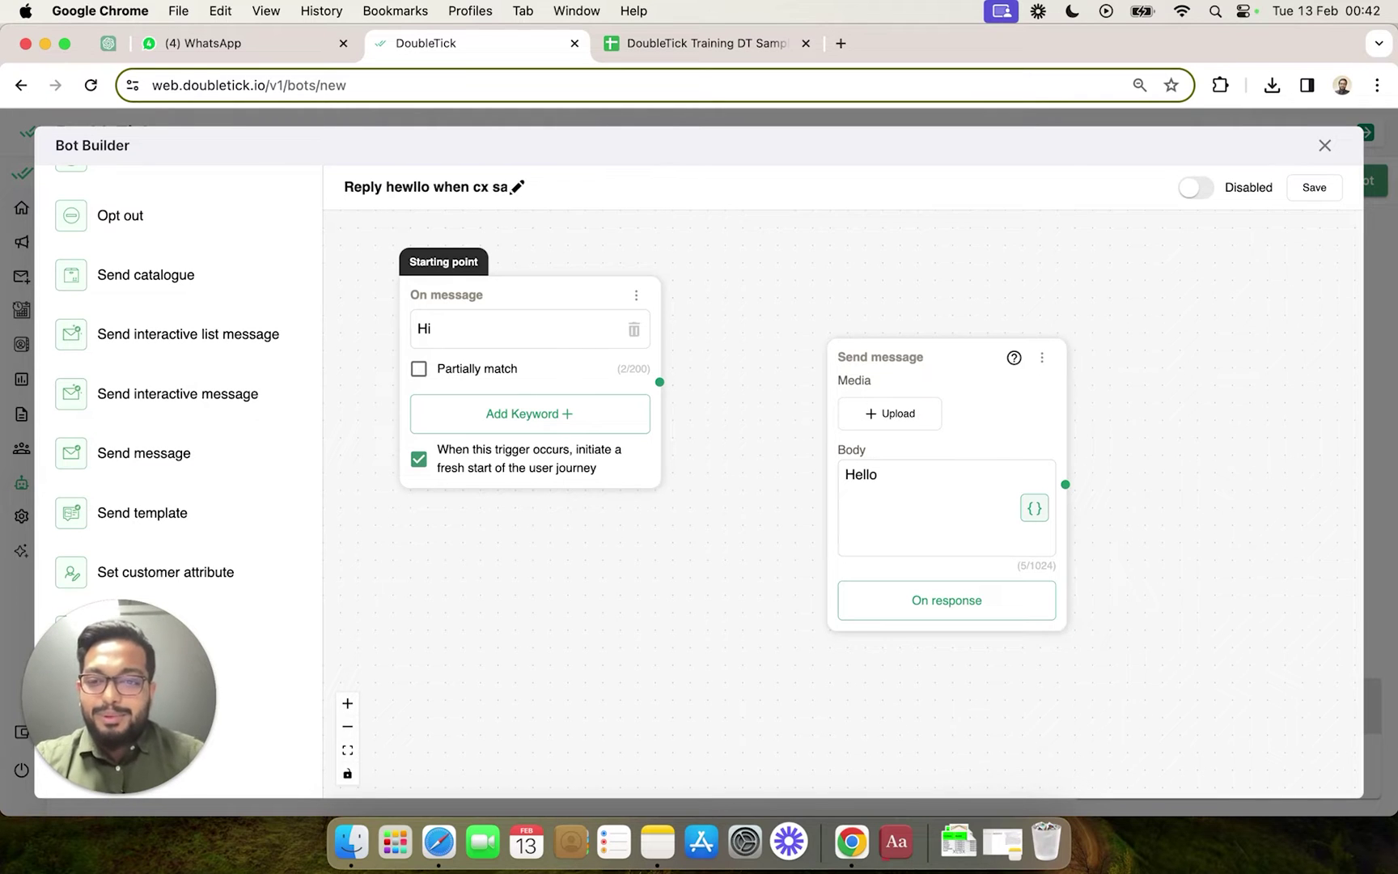
Move the Hello node near the trigger and connect the Hi trigger's output to it.
{"action": "left_click_drag", "start_coordinate": [930, 361], "coordinate": [865, 289]}
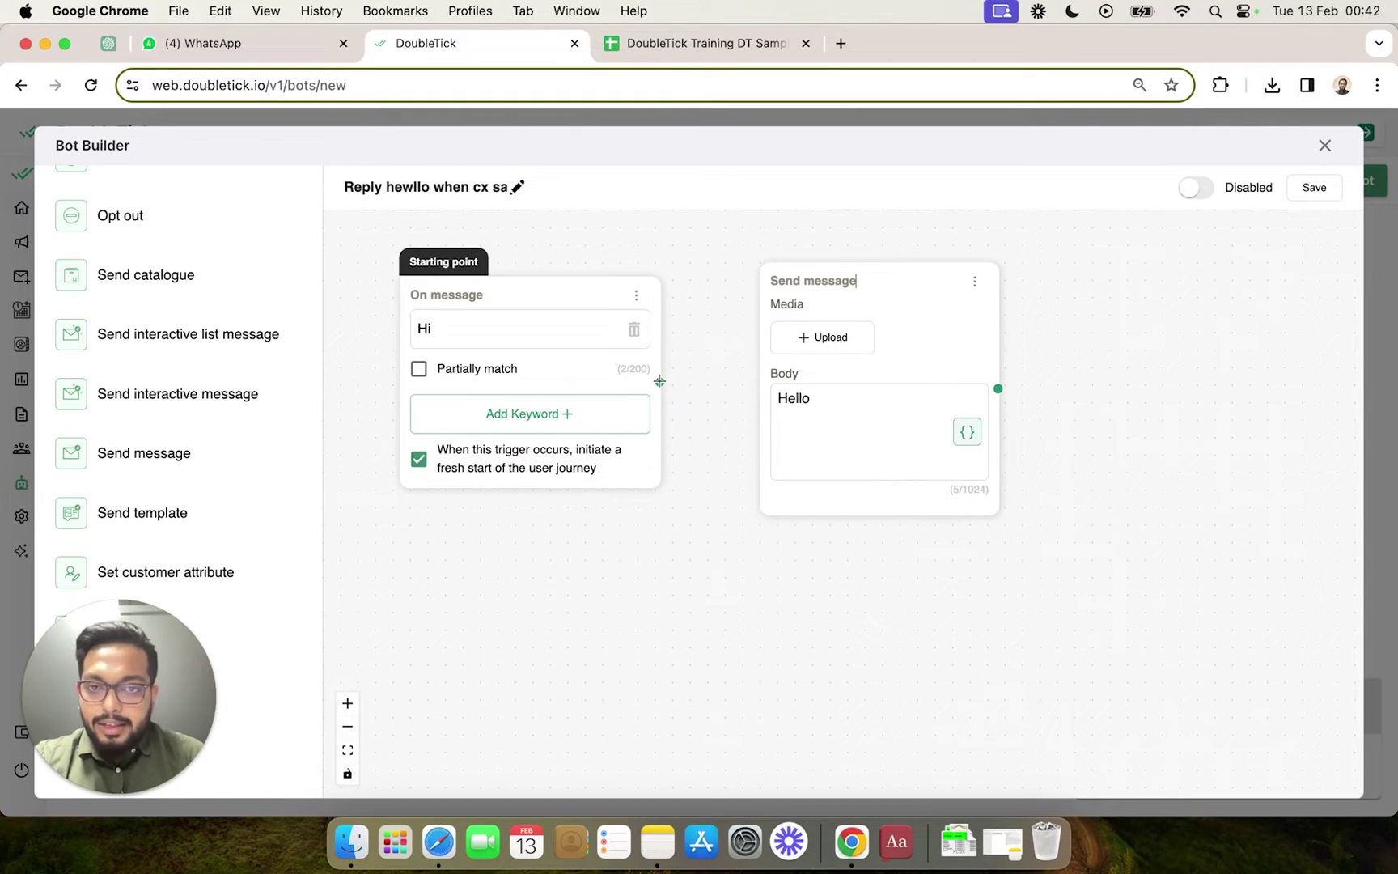
{"action": "left_click_drag", "start_coordinate": [659, 381], "coordinate": [798, 408]}
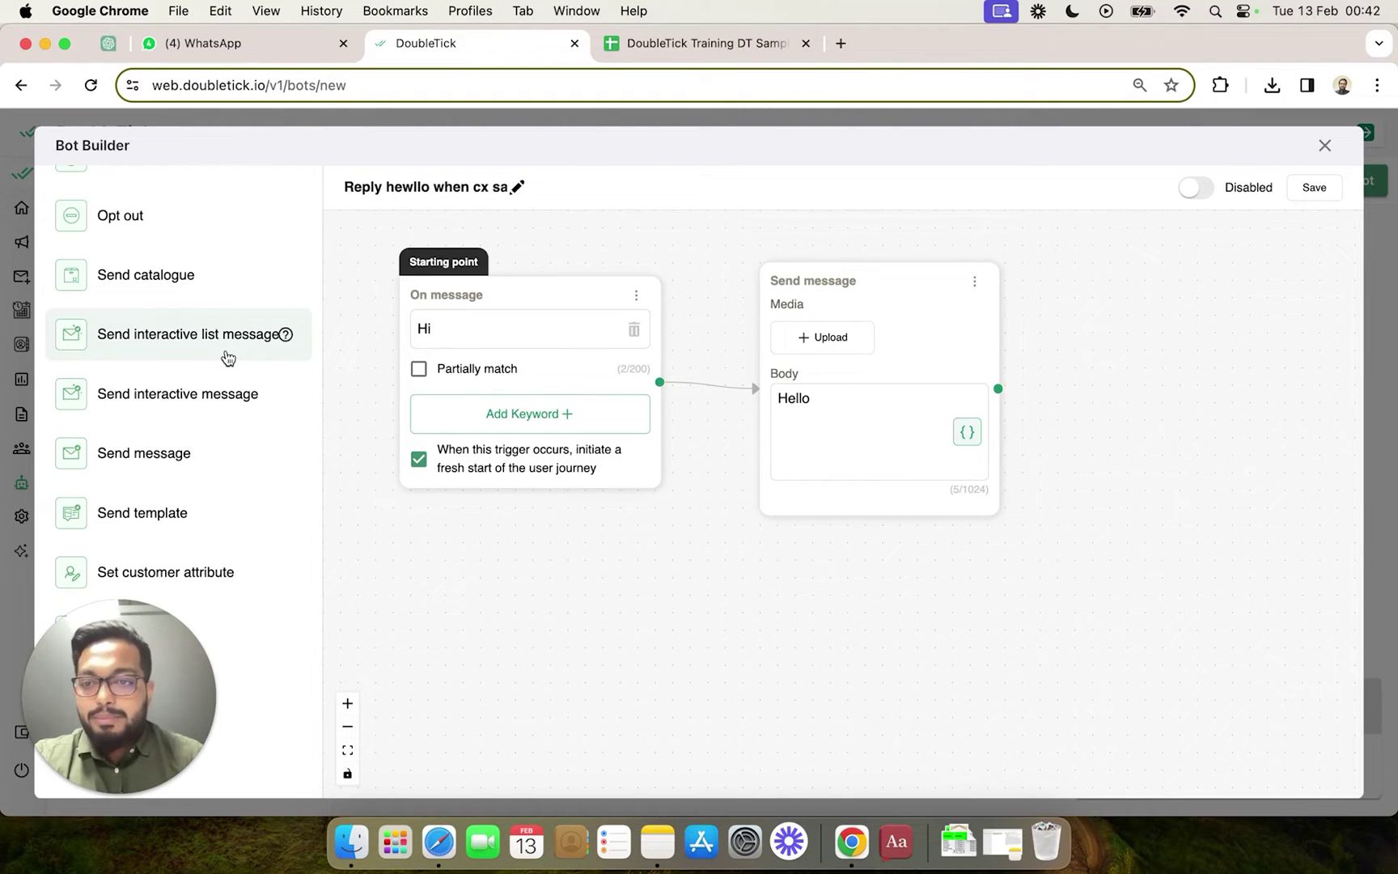
{"action": "scroll", "coordinate": [240, 570], "scroll_direction": "up", "scroll_amount": 5}
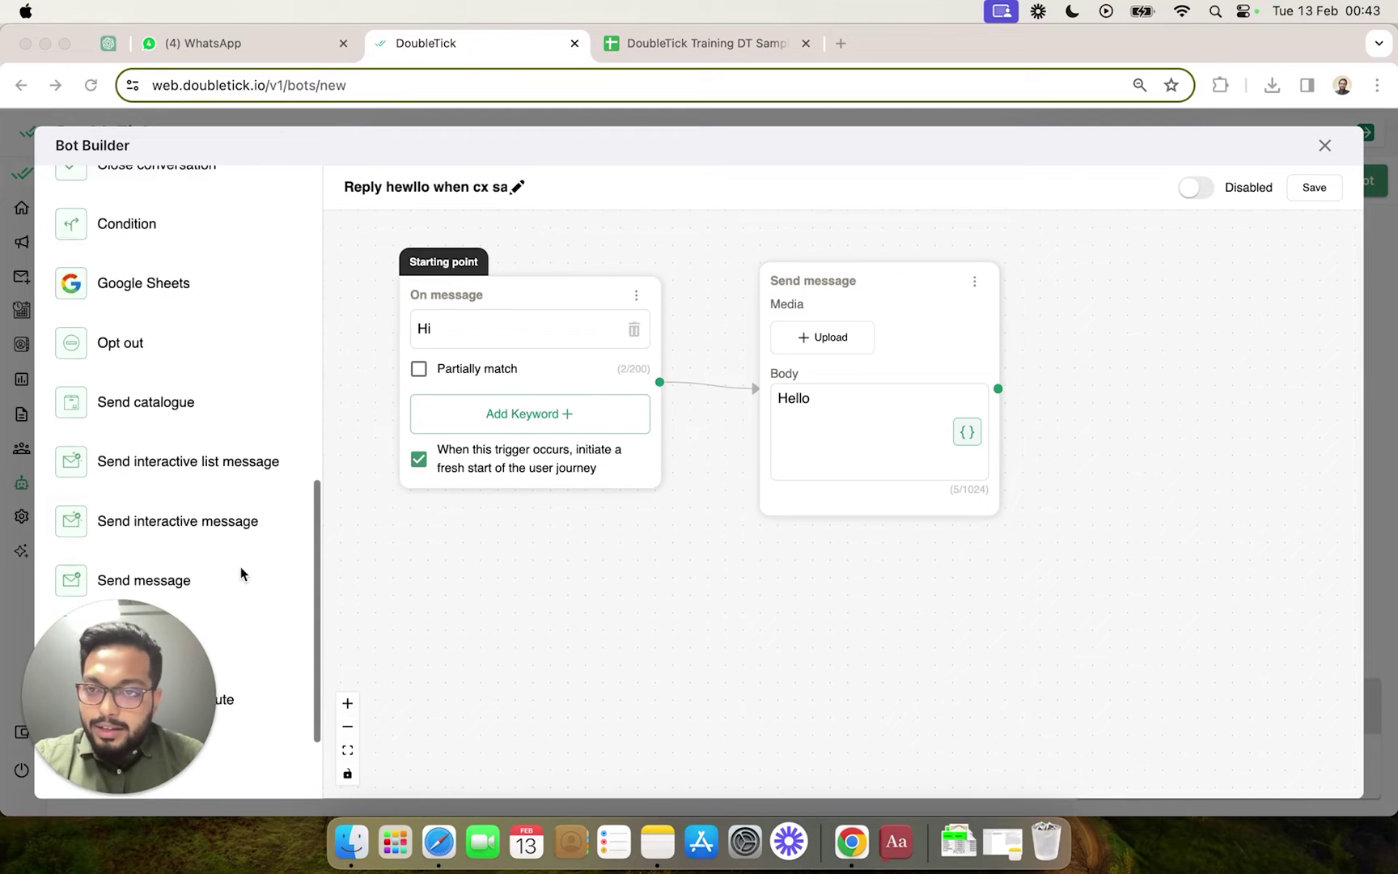
Add an Assign agent action, connect it after the Hello message, and place it alongside.
{"action": "scroll", "coordinate": [240, 571], "scroll_direction": "up", "scroll_amount": 1}
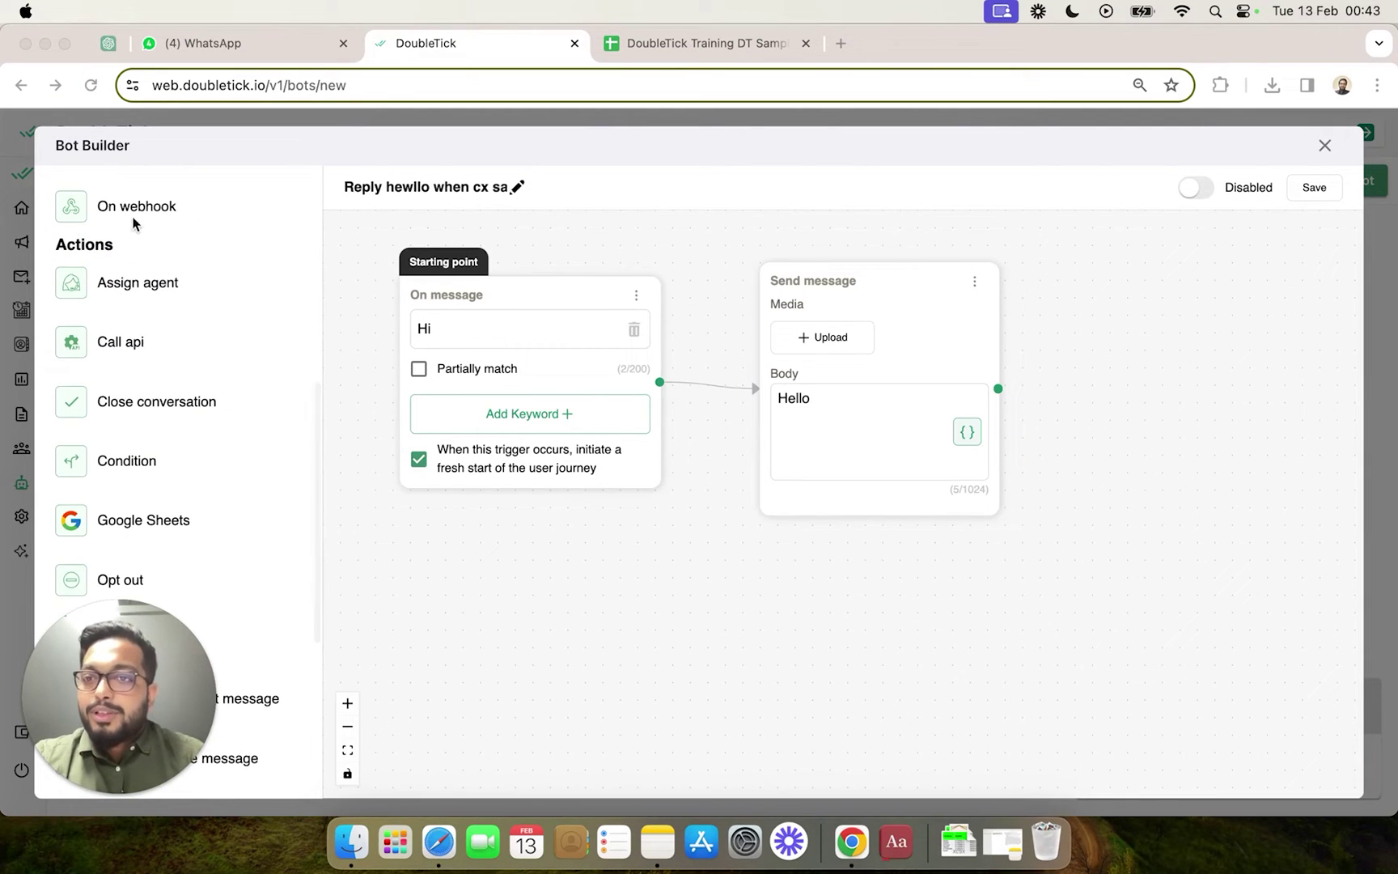
{"action": "left_click", "coordinate": [119, 291]}
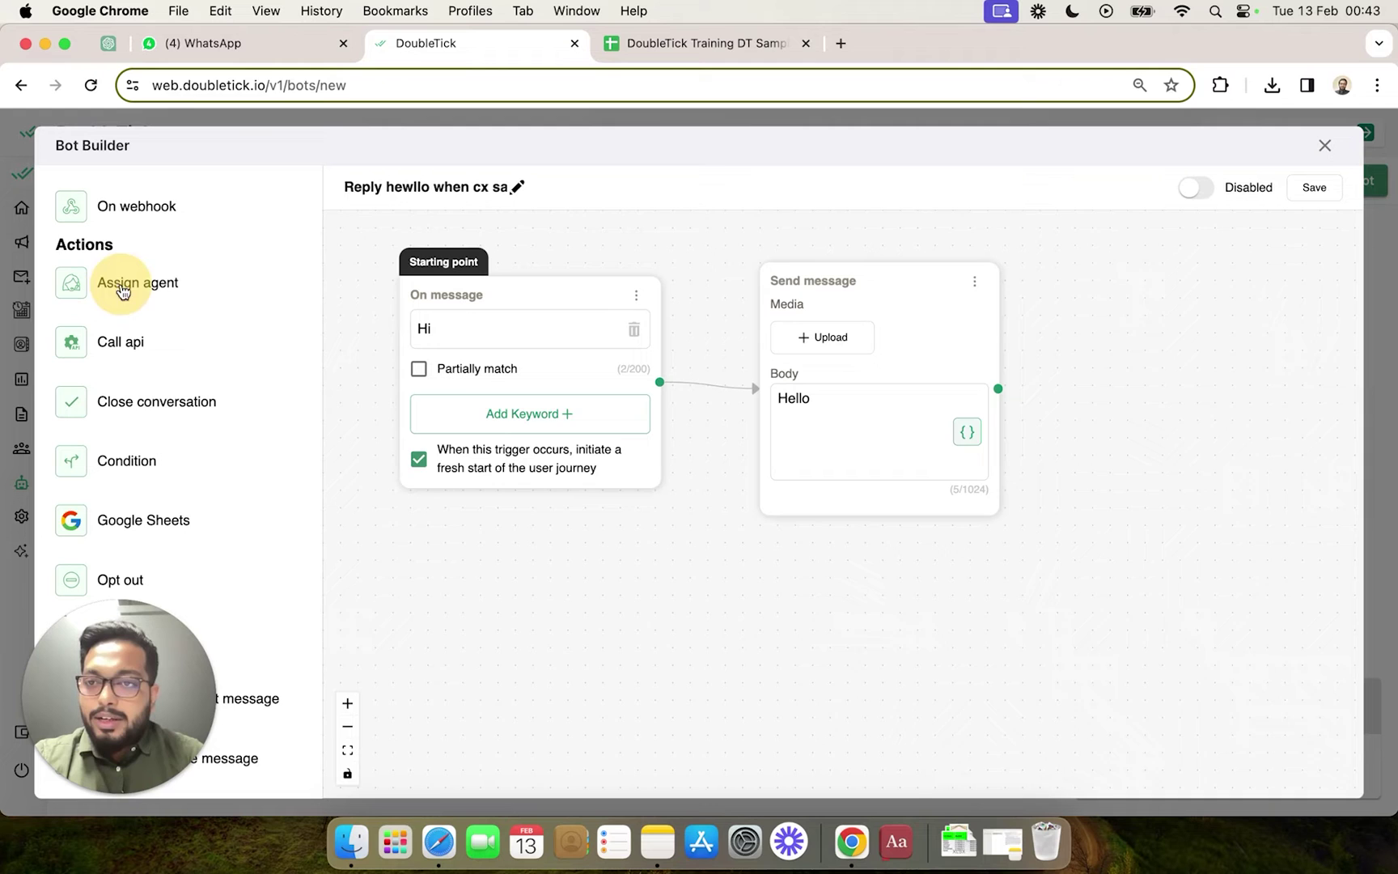
{"action": "mouse_move", "coordinate": [136, 283]}
{"action": "left_mouse_down"}
{"action": "mouse_move", "coordinate": [1361, 368]}
{"action": "mouse_move", "coordinate": [1143, 345]}
{"action": "left_mouse_up"}
{"action": "mouse_move", "coordinate": [1001, 384]}
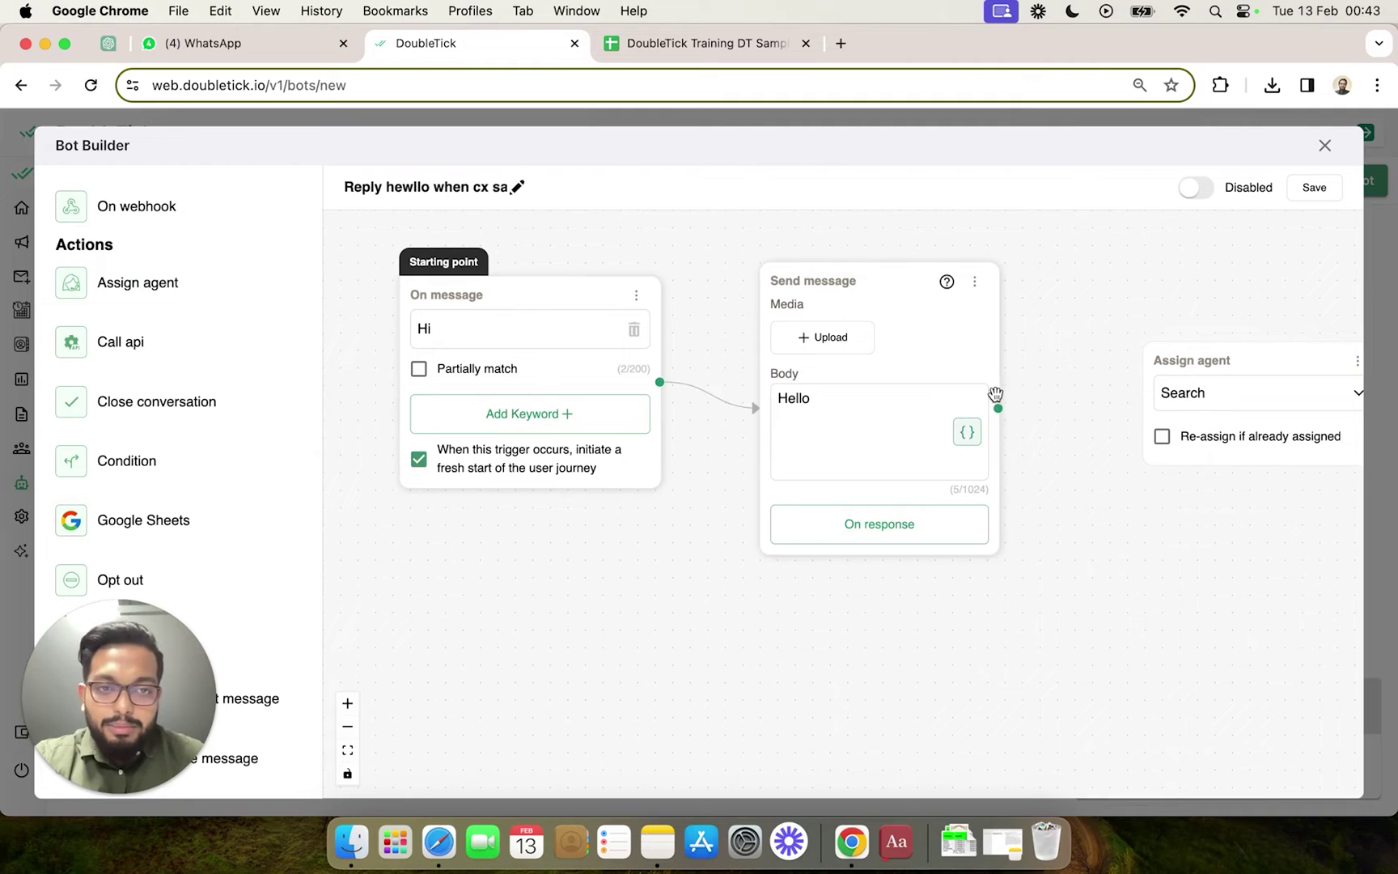
{"action": "left_click_drag", "start_coordinate": [998, 408], "coordinate": [1181, 396]}
{"action": "left_click_drag", "start_coordinate": [1228, 353], "coordinate": [1151, 303]}
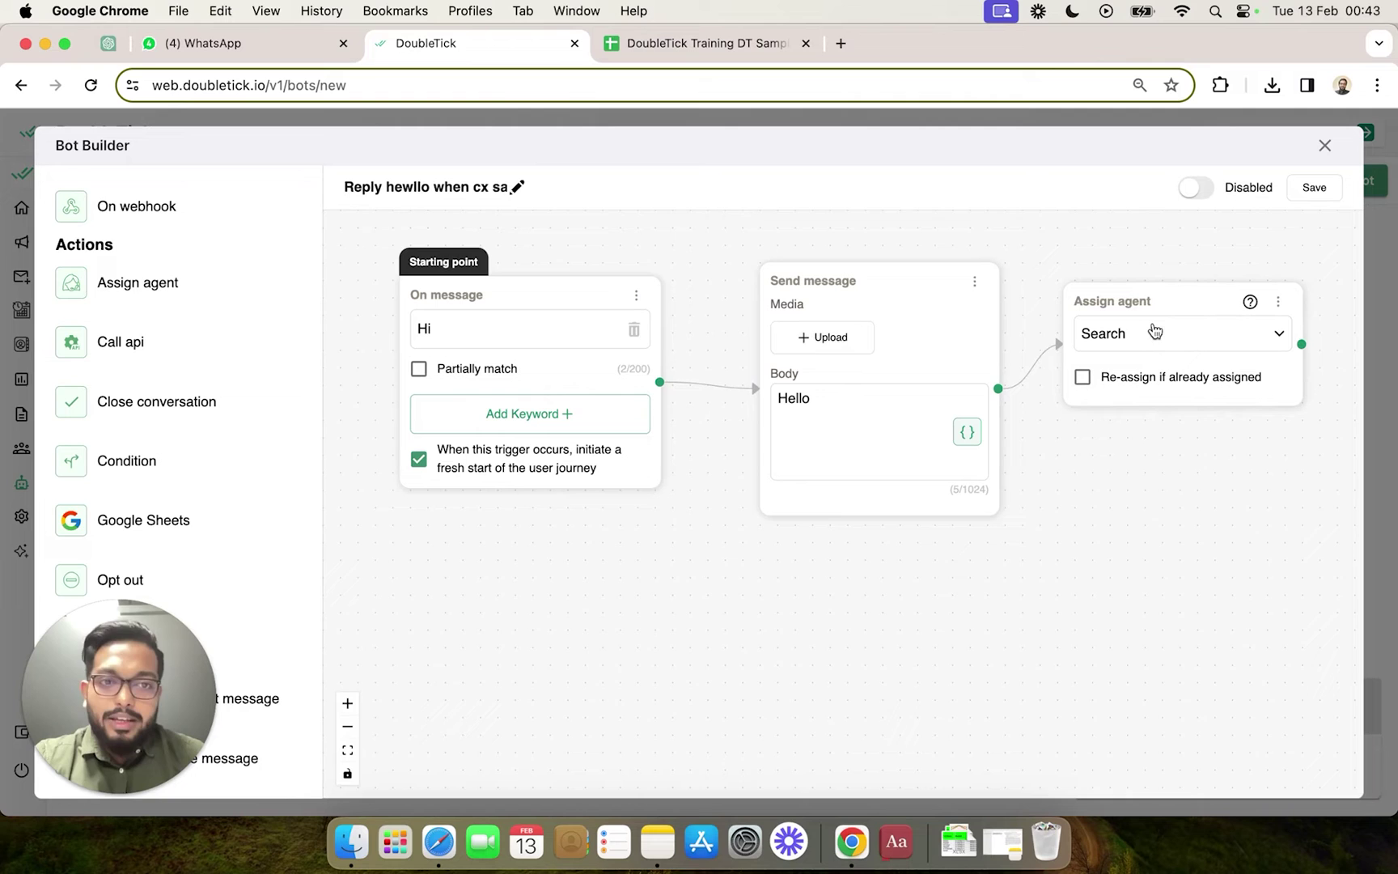
Set Assign agent to Random agent with re-assign if already assigned, then save and enable the bot.
{"action": "left_click", "coordinate": [1161, 338]}
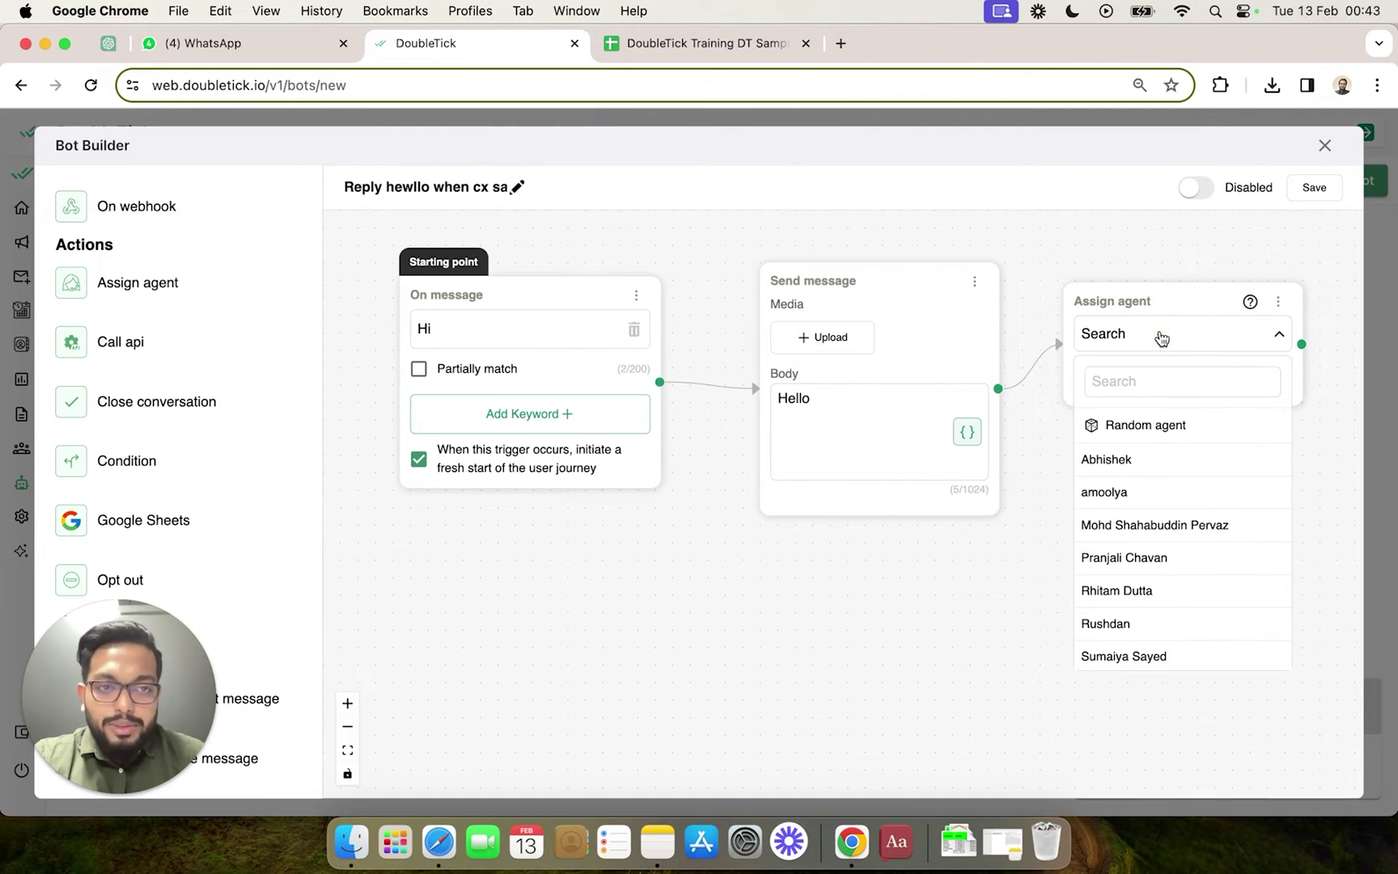
{"action": "left_click", "coordinate": [1161, 535]}
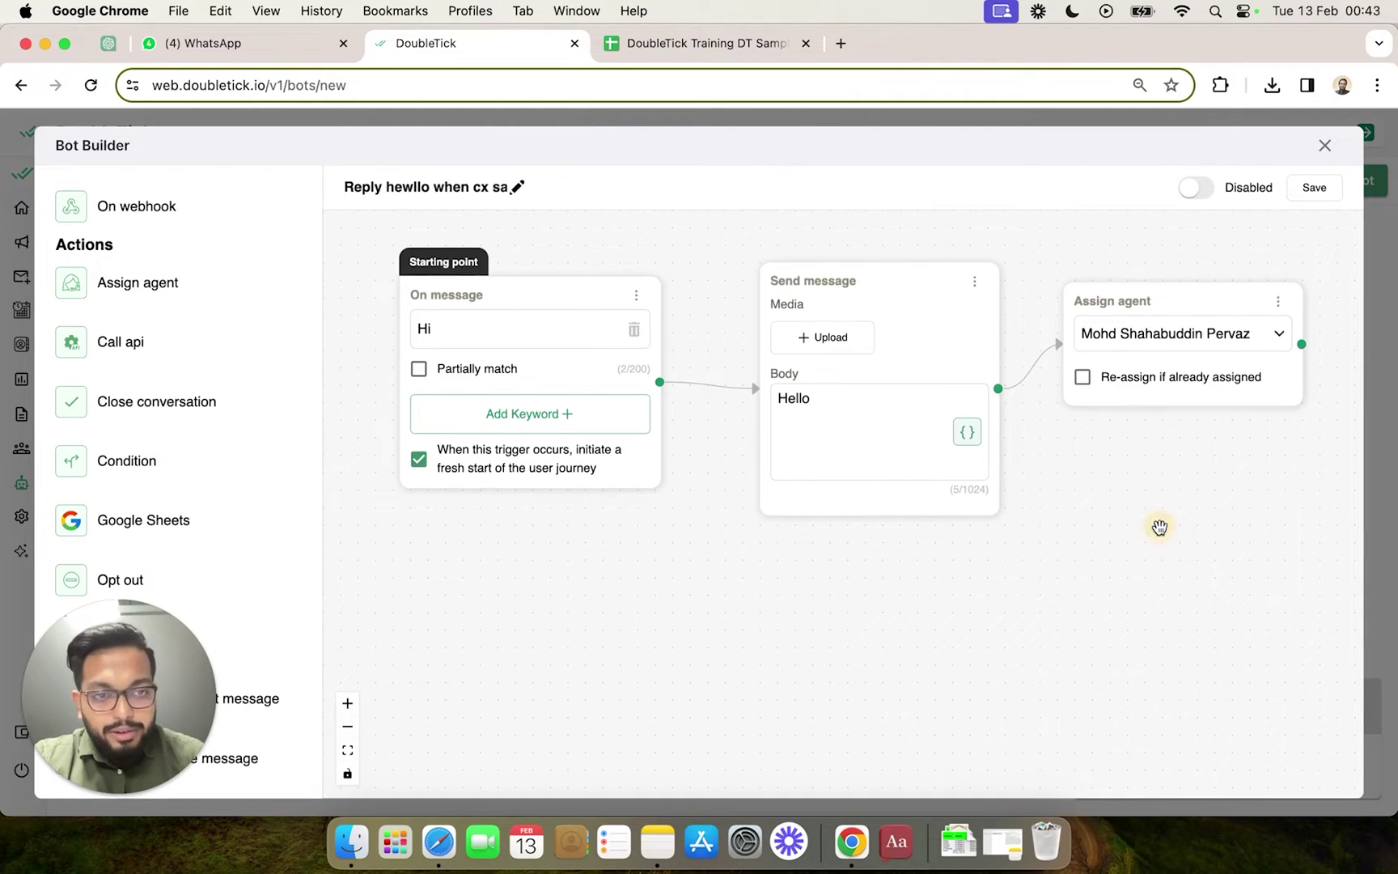
{"action": "left_click", "coordinate": [1154, 343]}
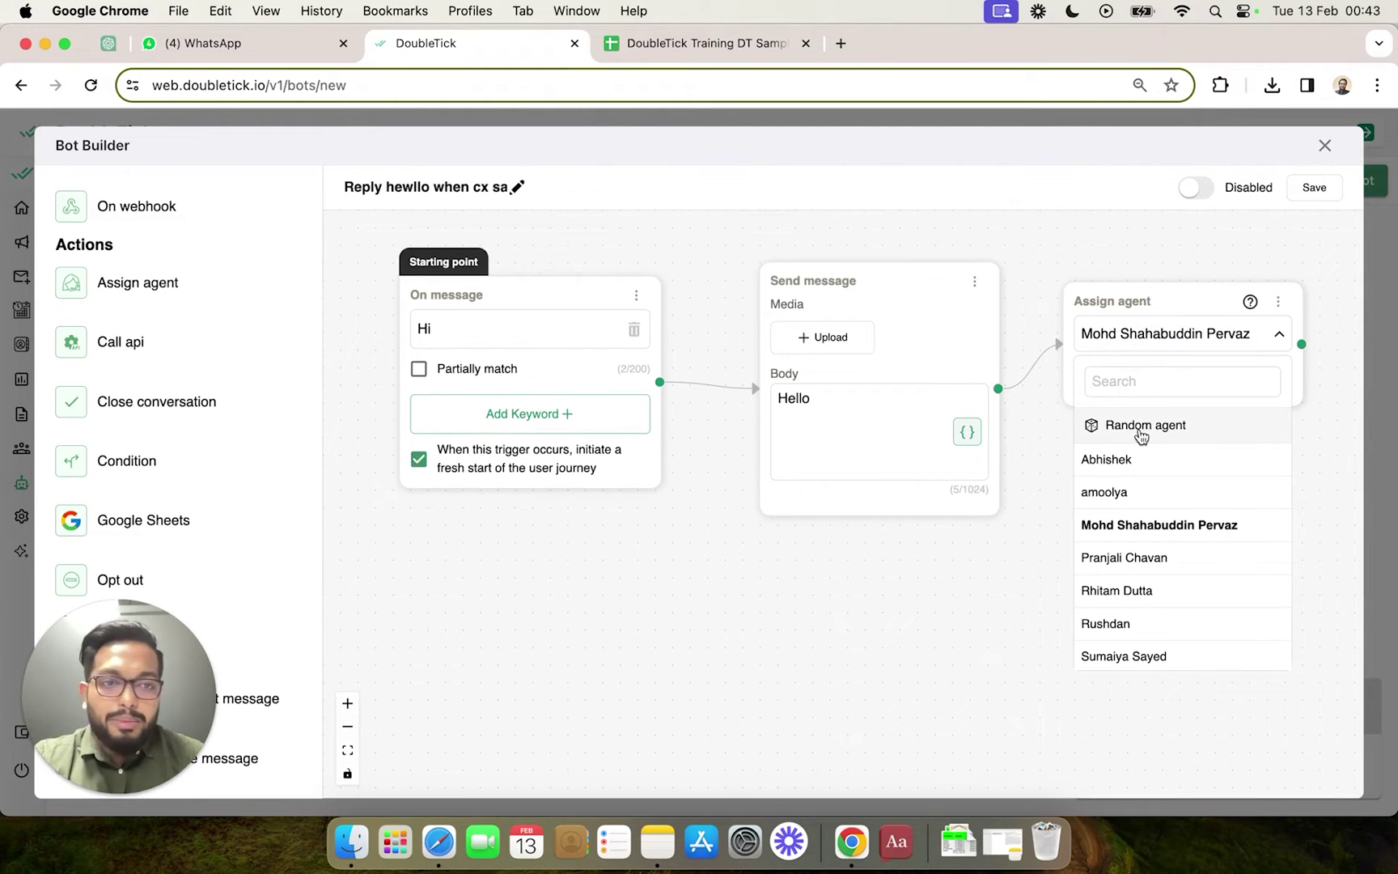
{"action": "left_click", "coordinate": [1148, 429]}
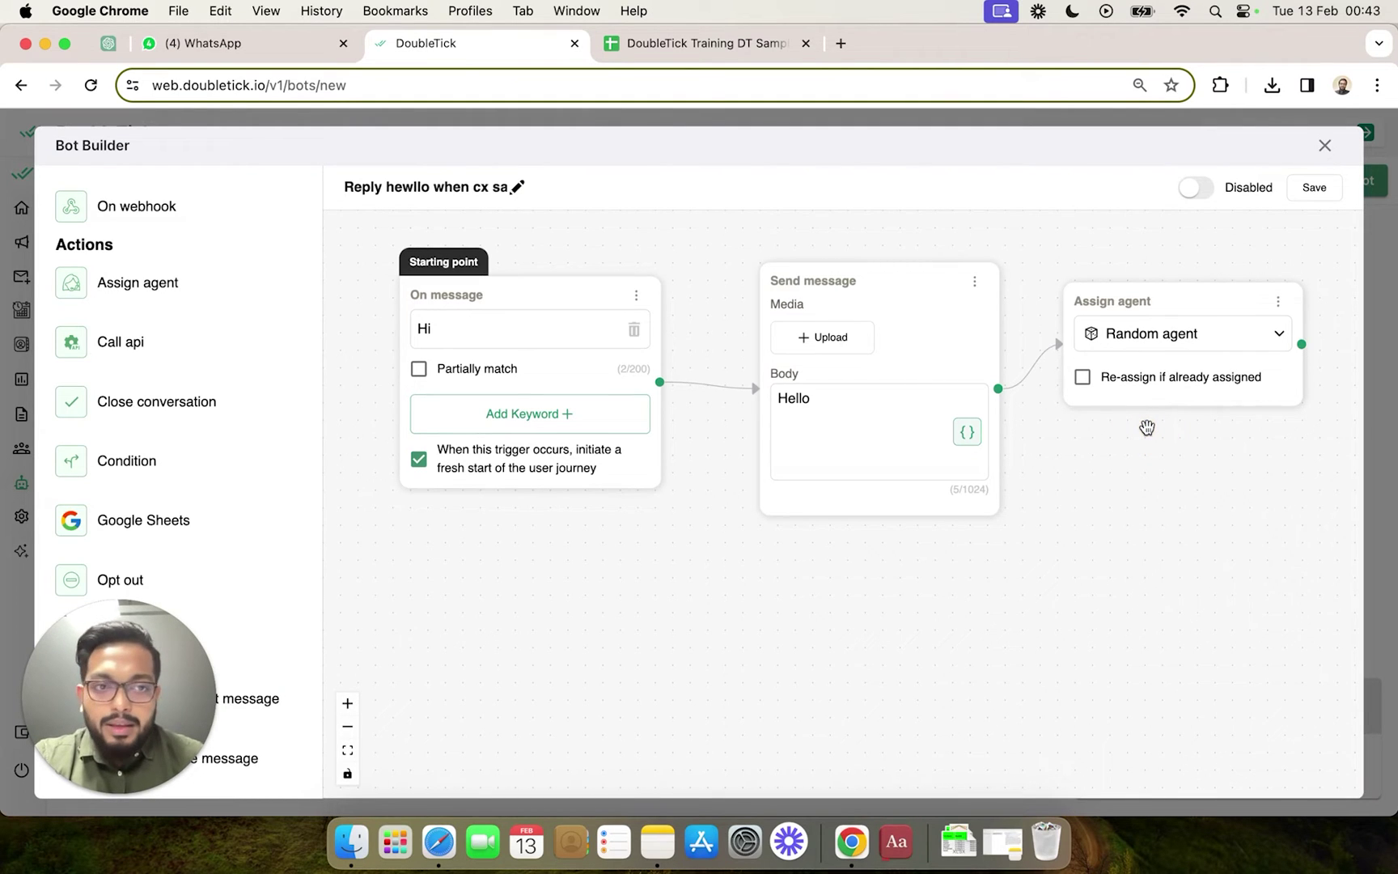
{"action": "left_click", "coordinate": [1082, 385]}
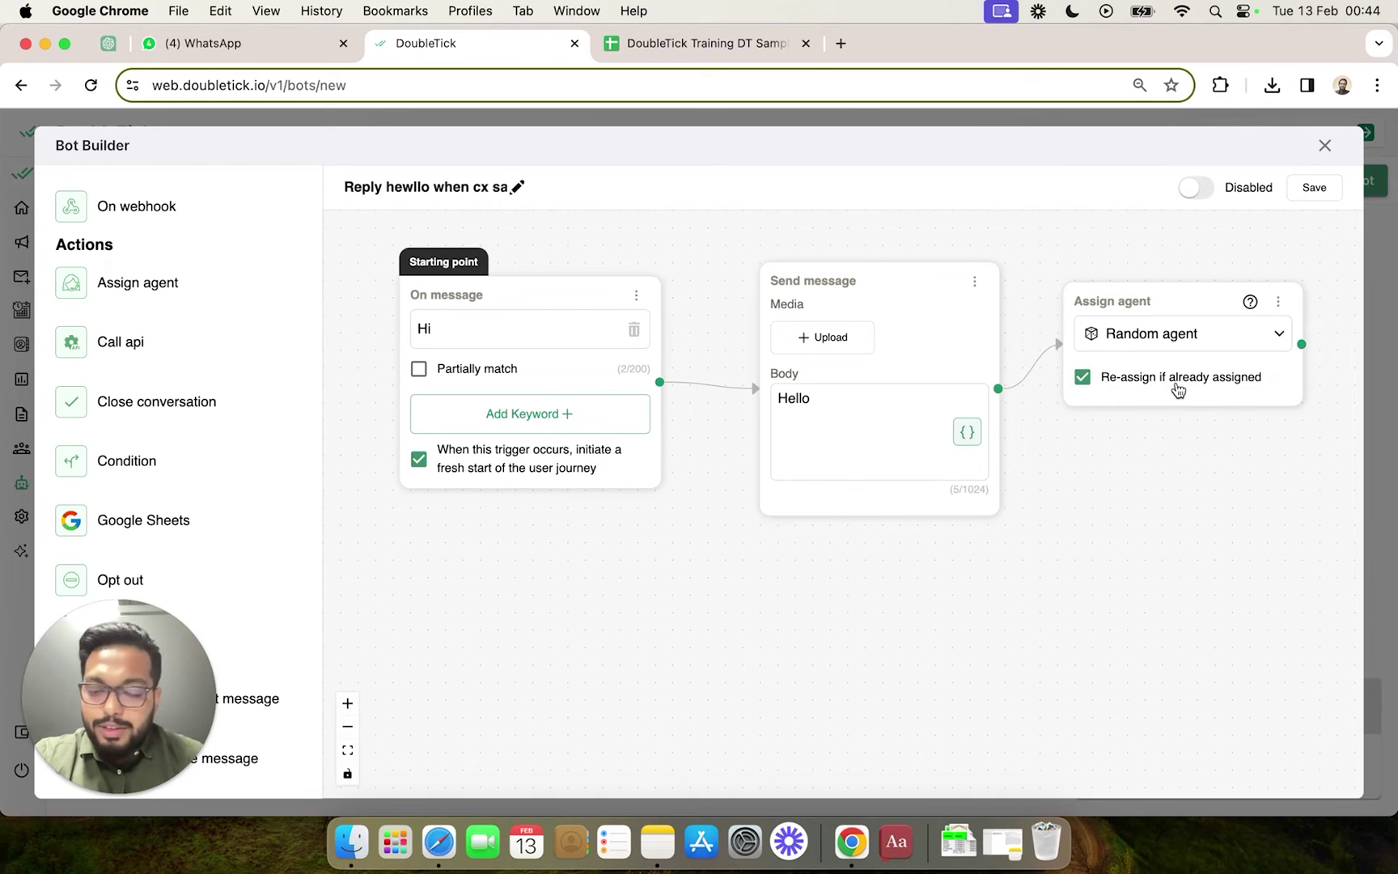
{"action": "left_click", "coordinate": [1308, 191]}
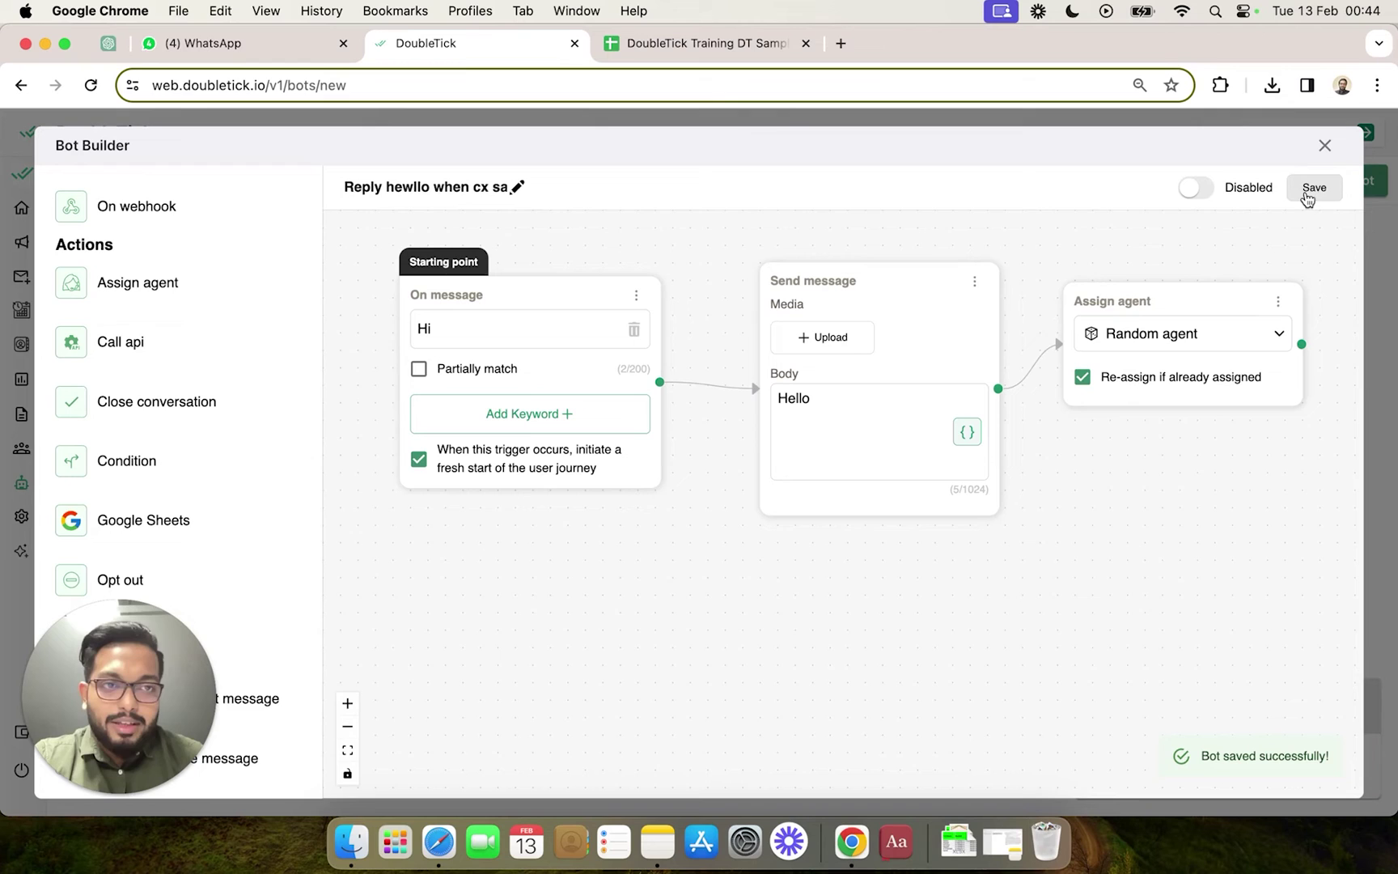
{"action": "left_click", "coordinate": [1200, 195]}
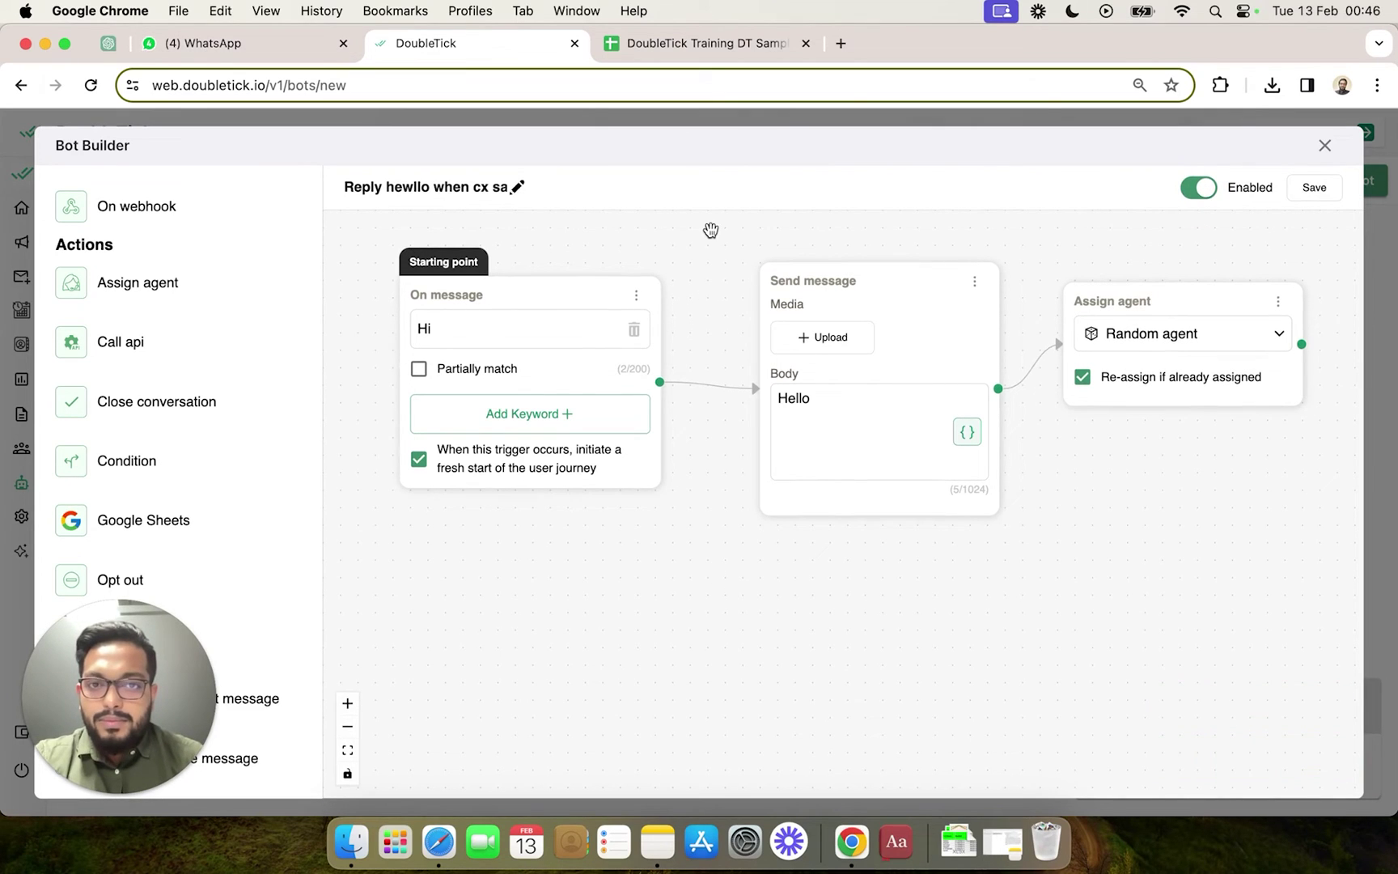
Send 'Hi' to the DoubleTick Training chat in WhatsApp Web.
{"action": "left_click", "coordinate": [250, 52]}
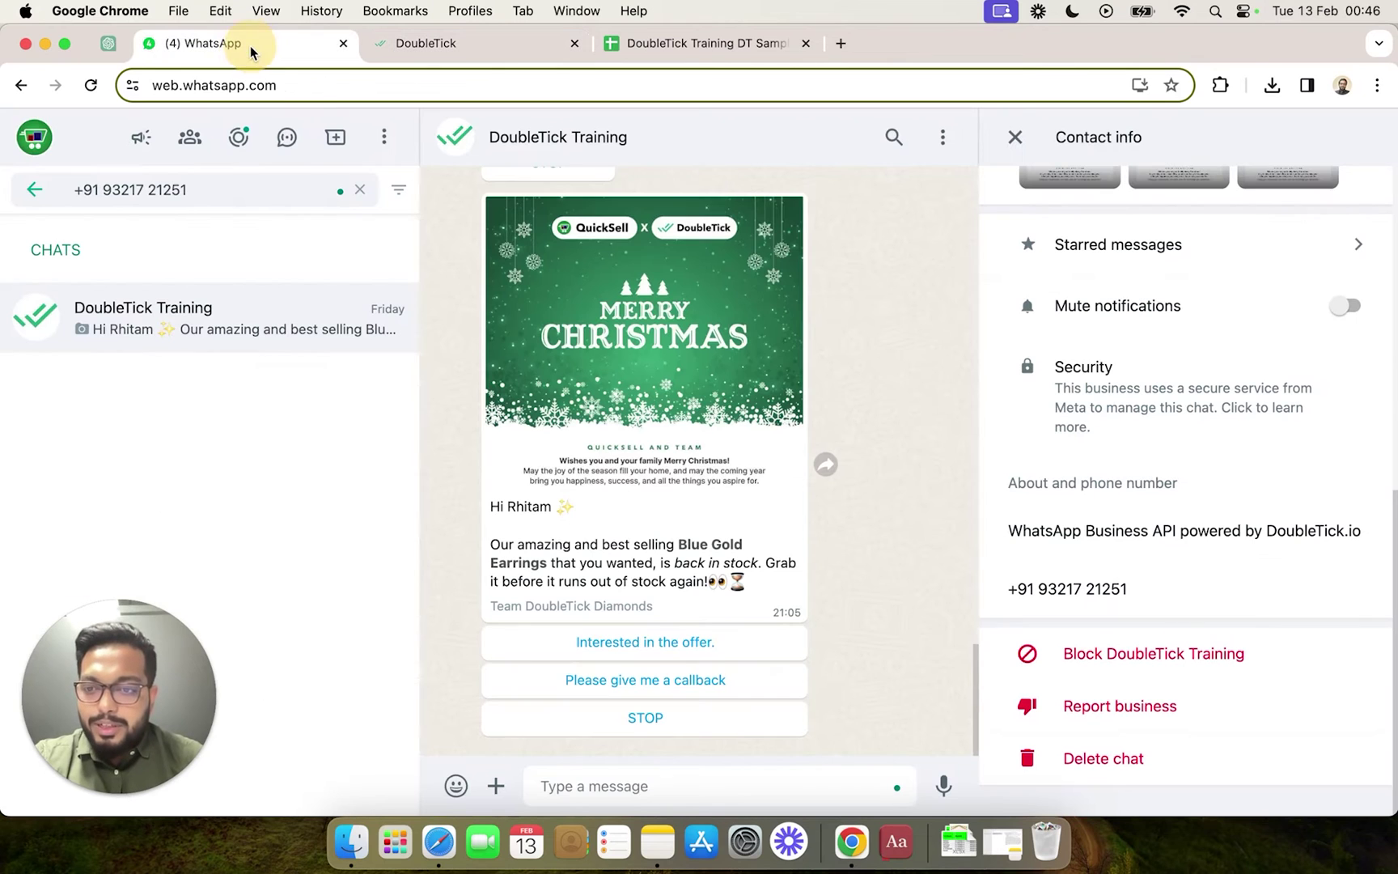
{"action": "left_click", "coordinate": [639, 785]}
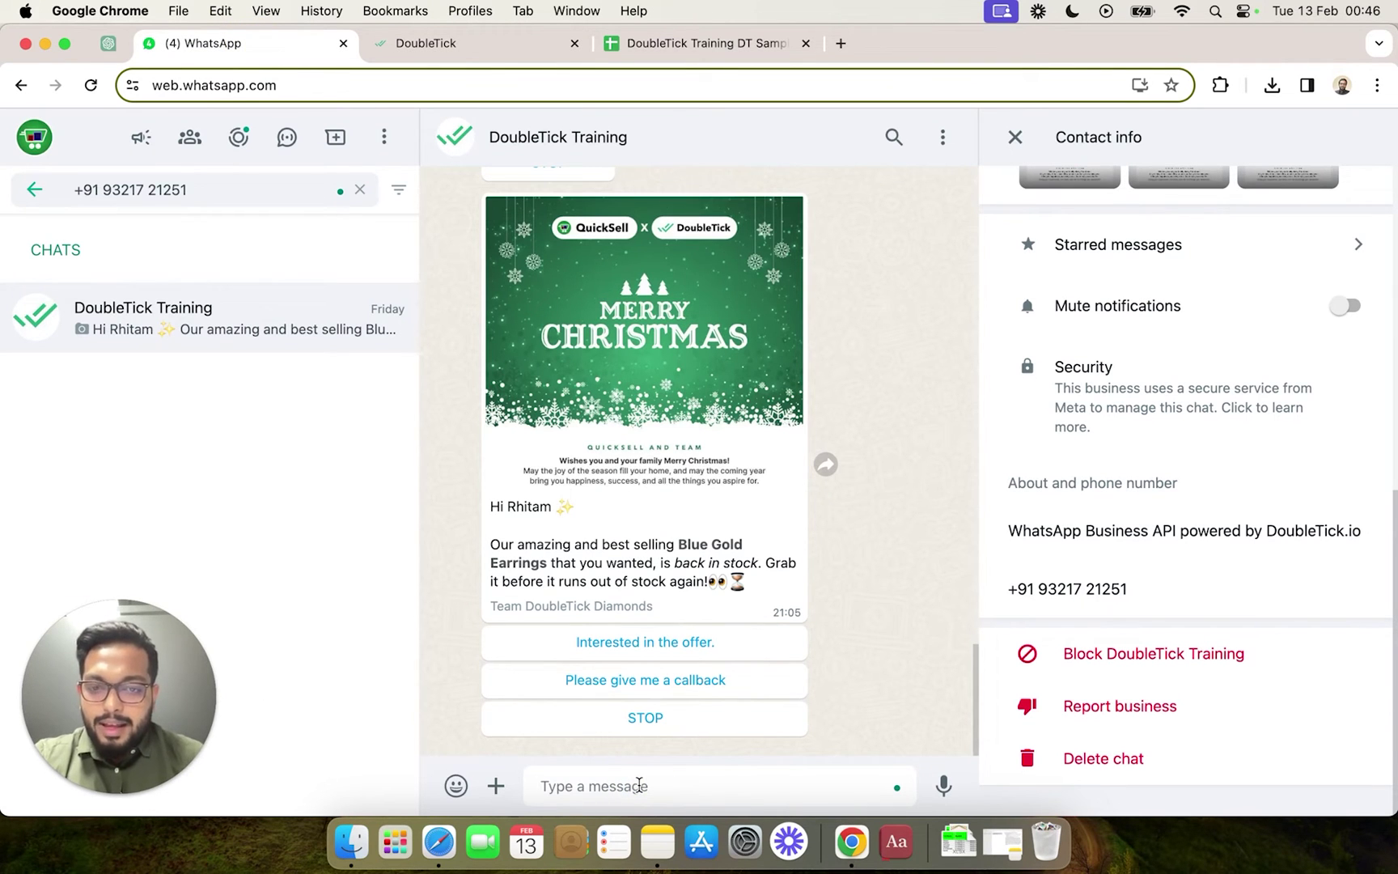
{"action": "type", "text": "H"}
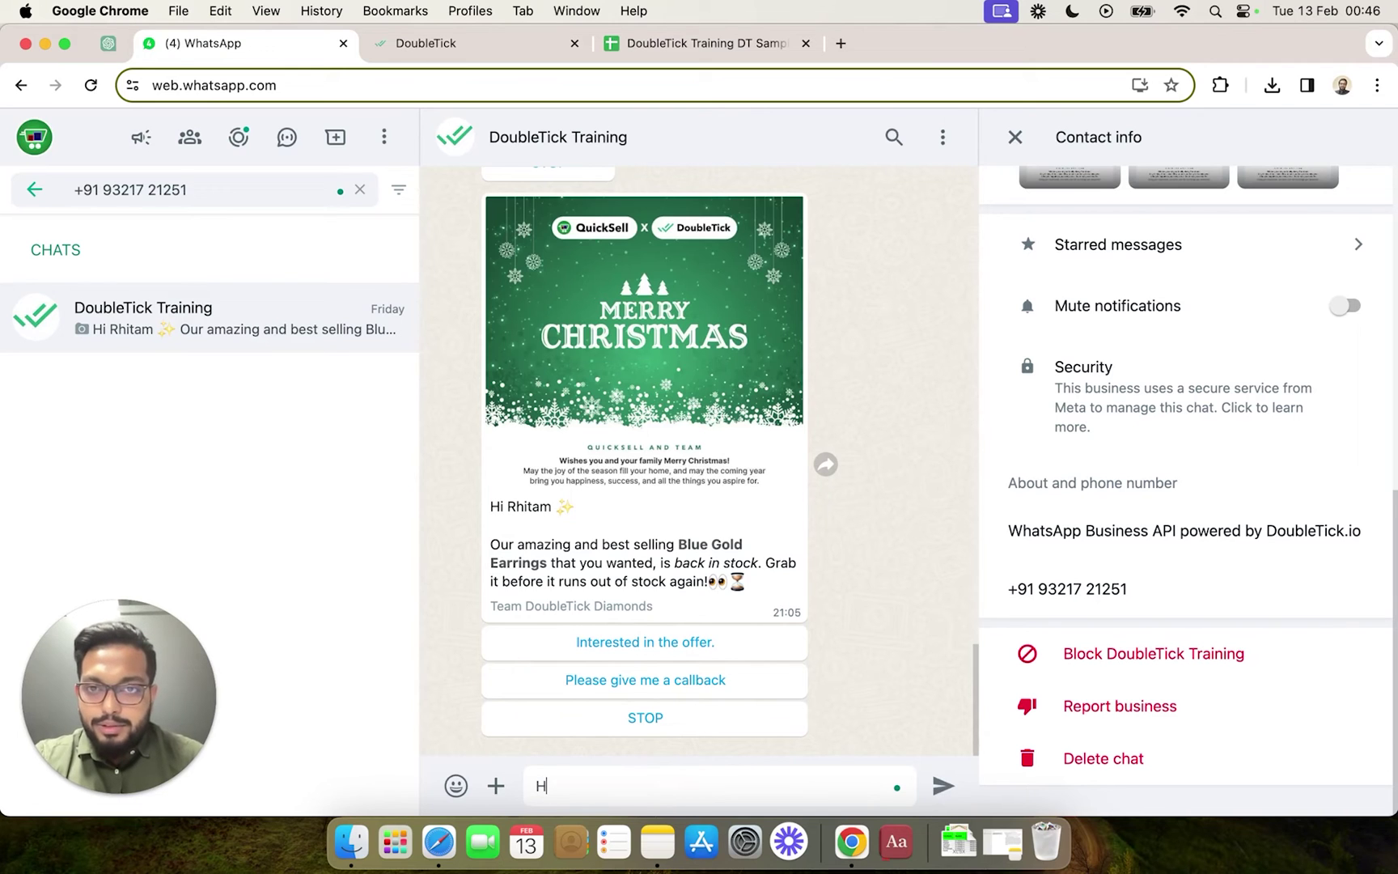
{"action": "type", "text": "i"}
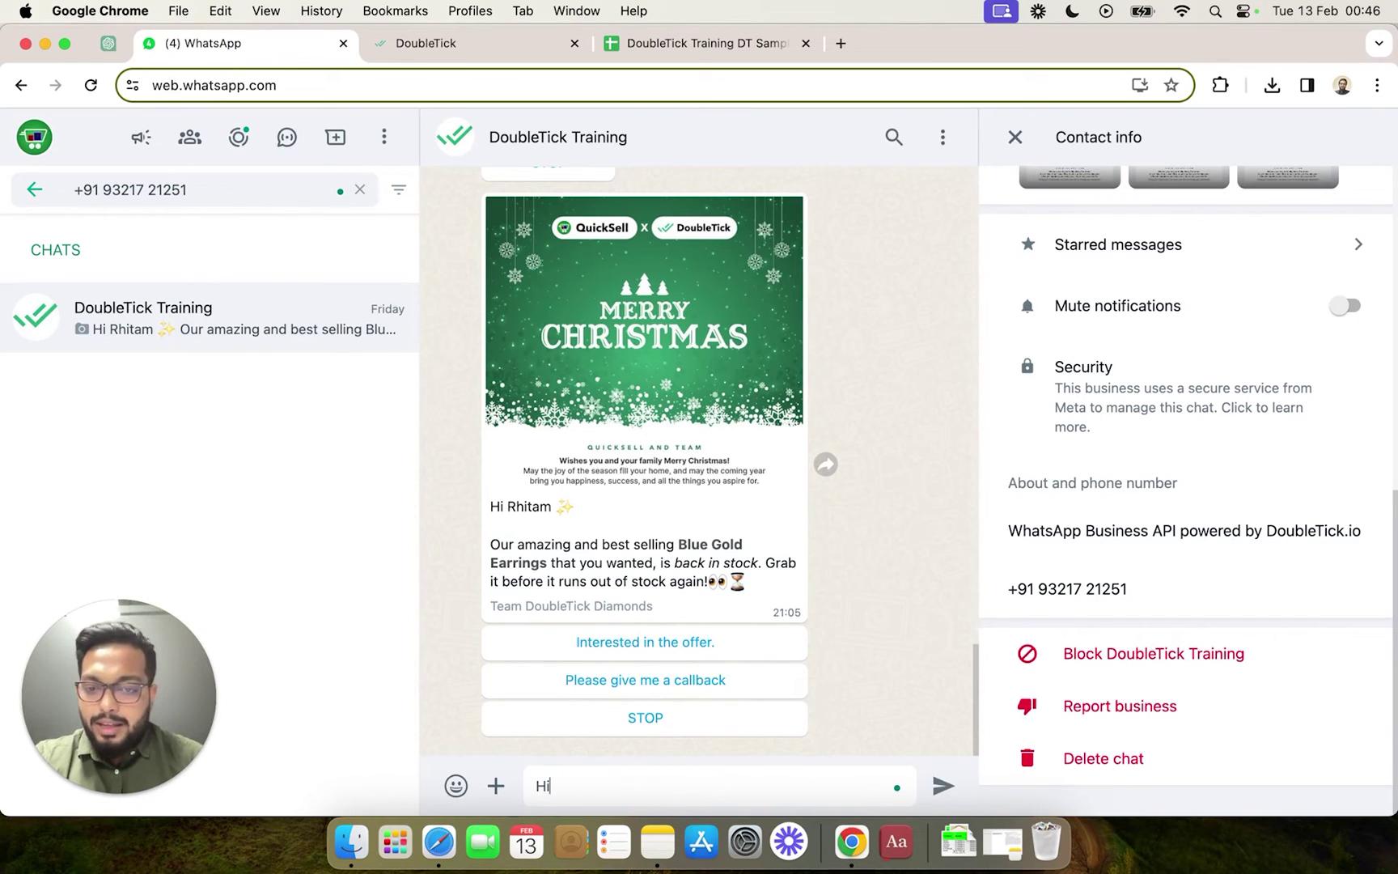
{"action": "key", "text": "Return"}
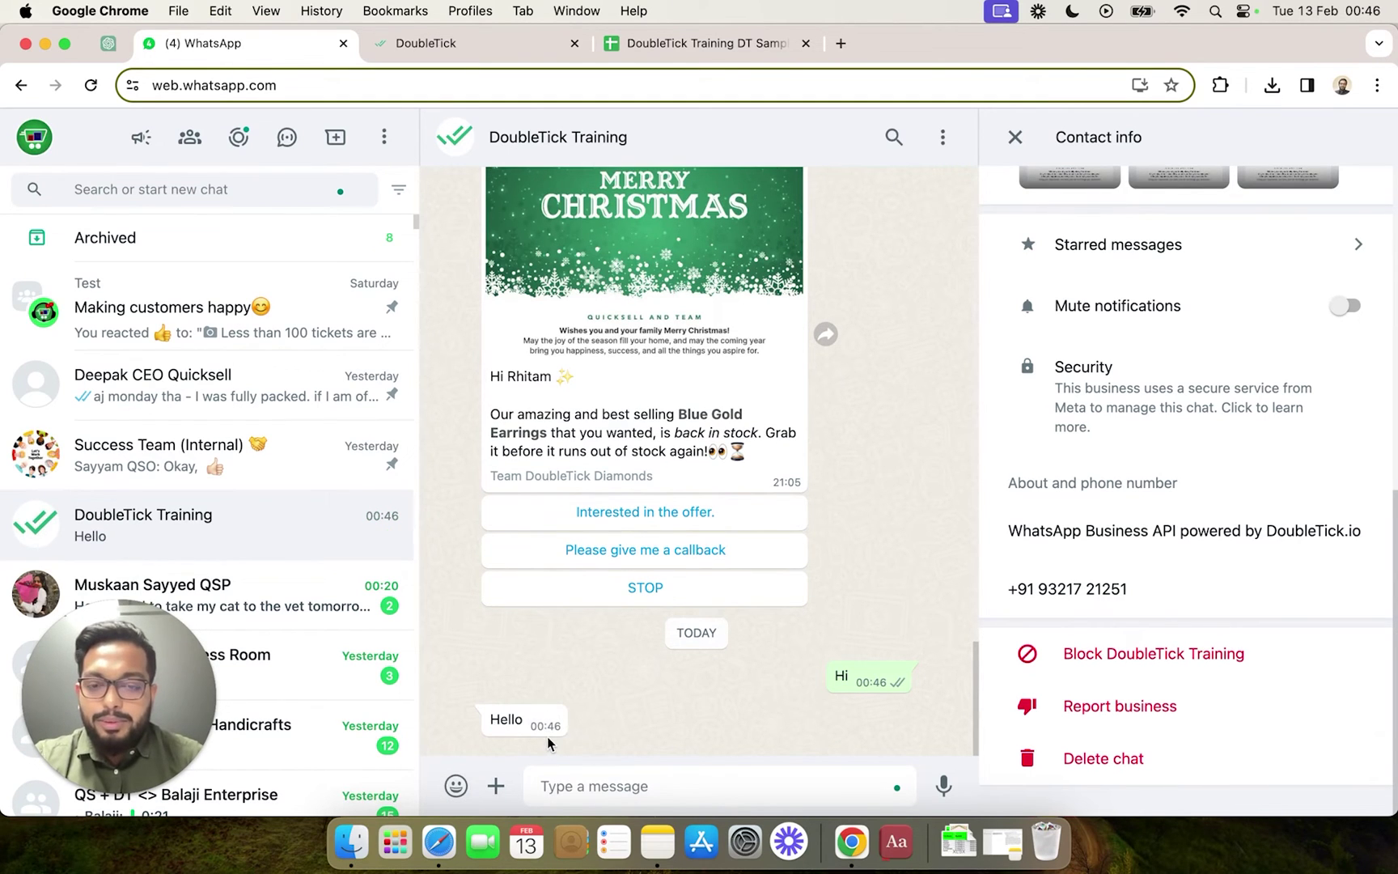
Close the Bot Builder and open the test customer's chat from the Home inbox.
{"action": "left_click", "coordinate": [451, 46]}
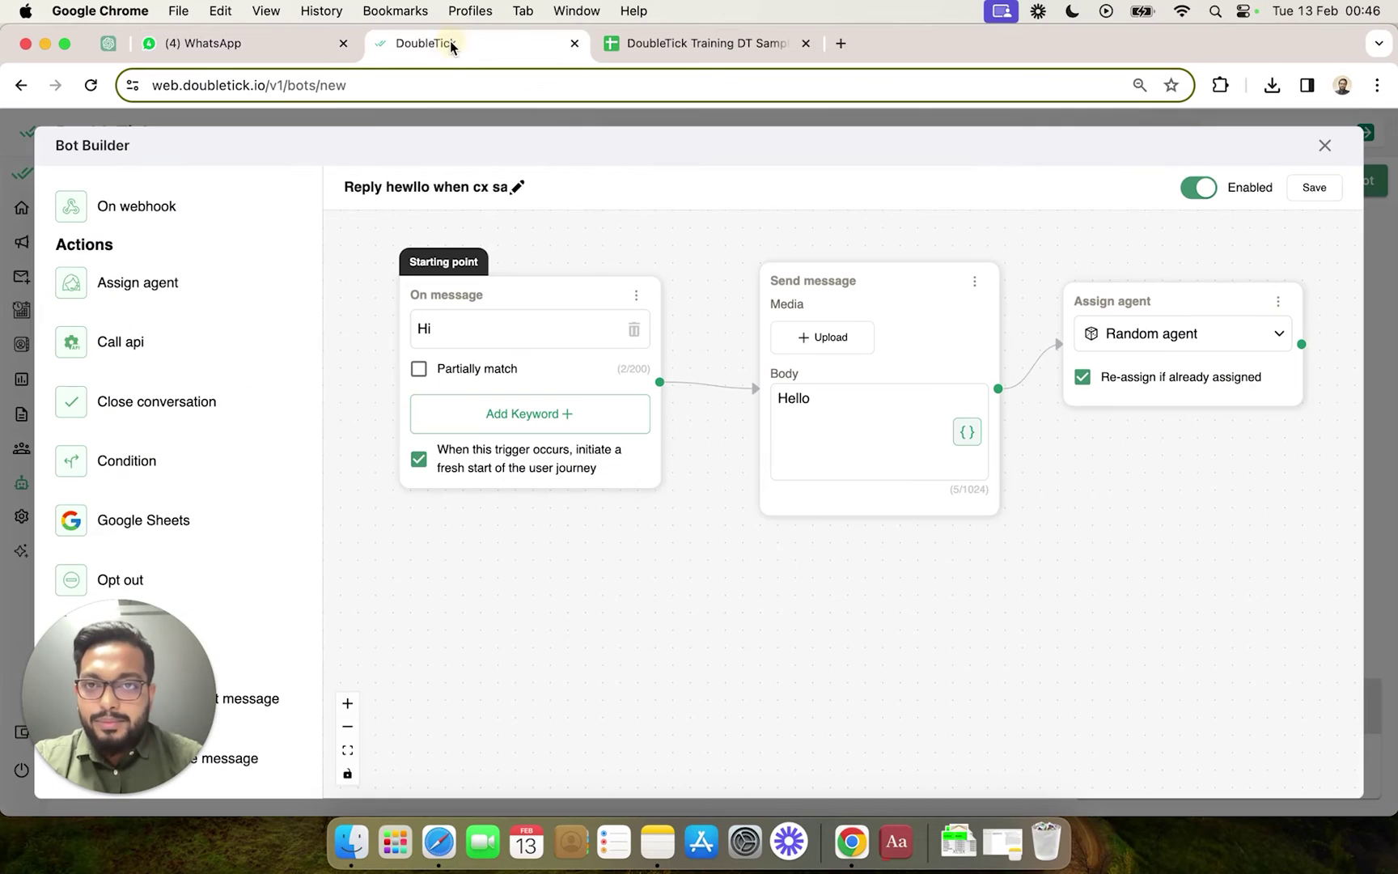
{"action": "left_click", "coordinate": [1325, 145]}
{"action": "mouse_move", "coordinate": [87, 237]}
{"action": "left_click", "coordinate": [81, 208]}
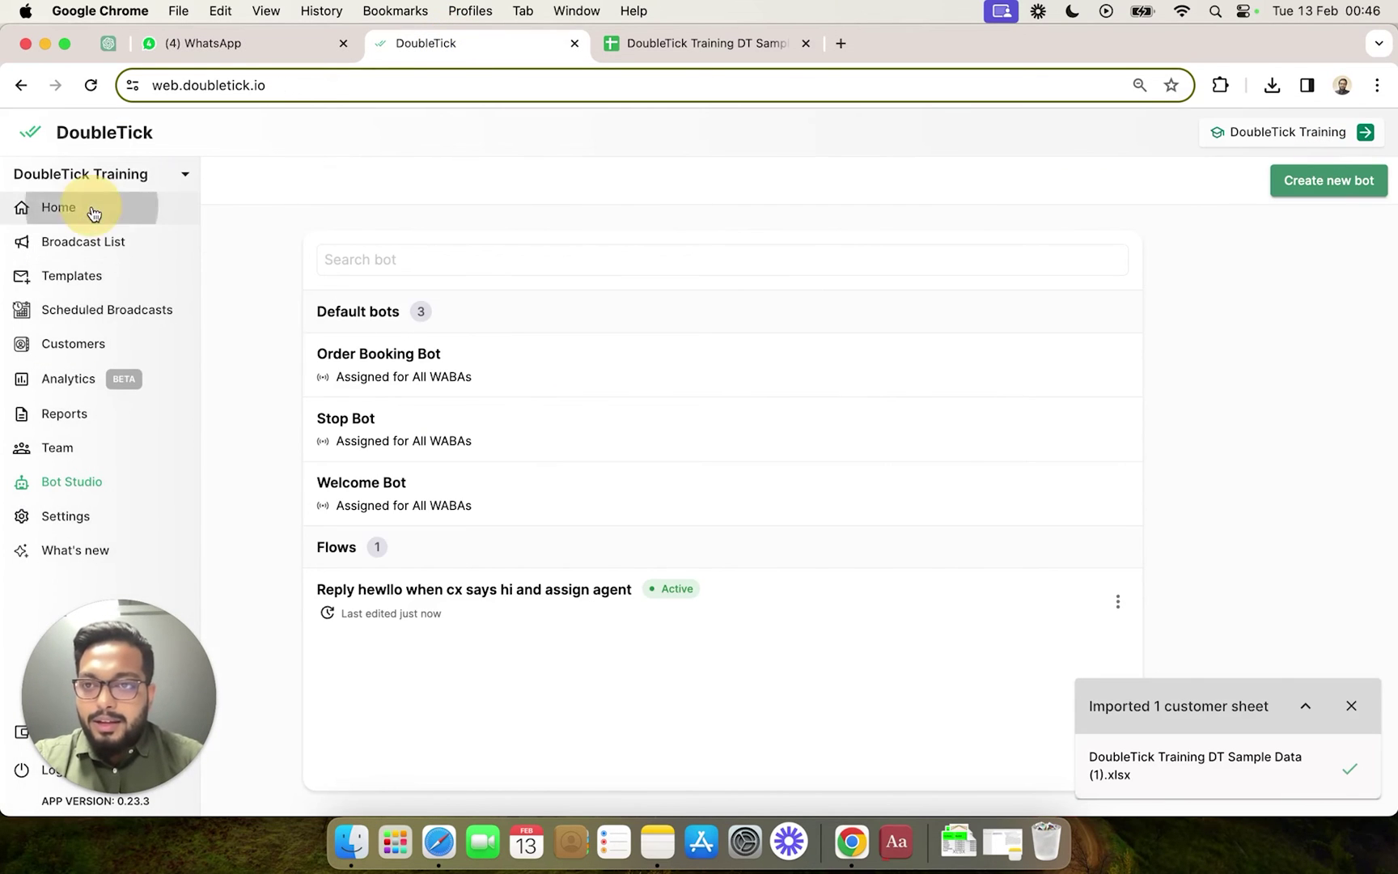
{"action": "left_click", "coordinate": [215, 304]}
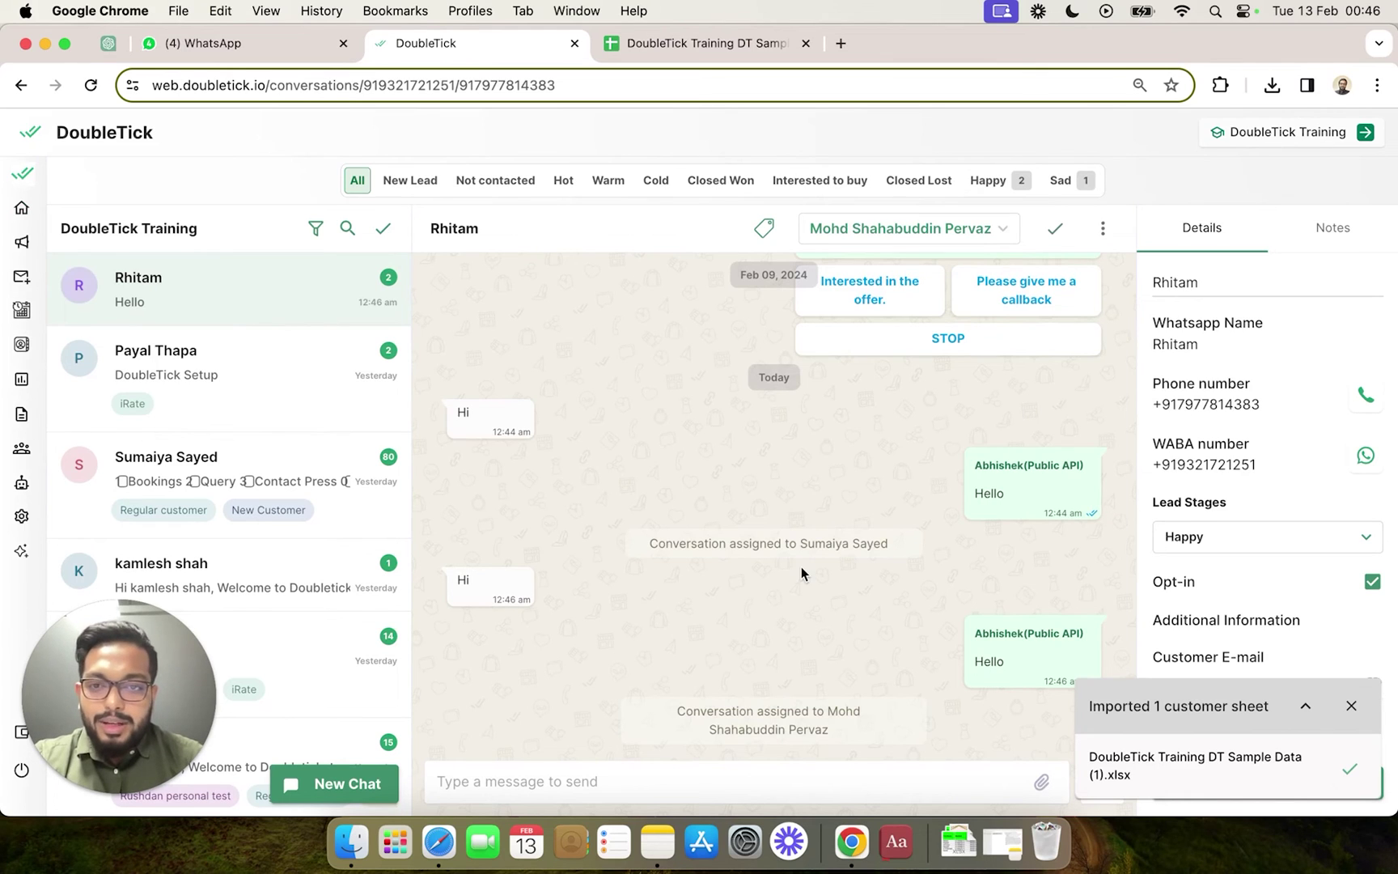
{"action": "left_click", "coordinate": [652, 543]}
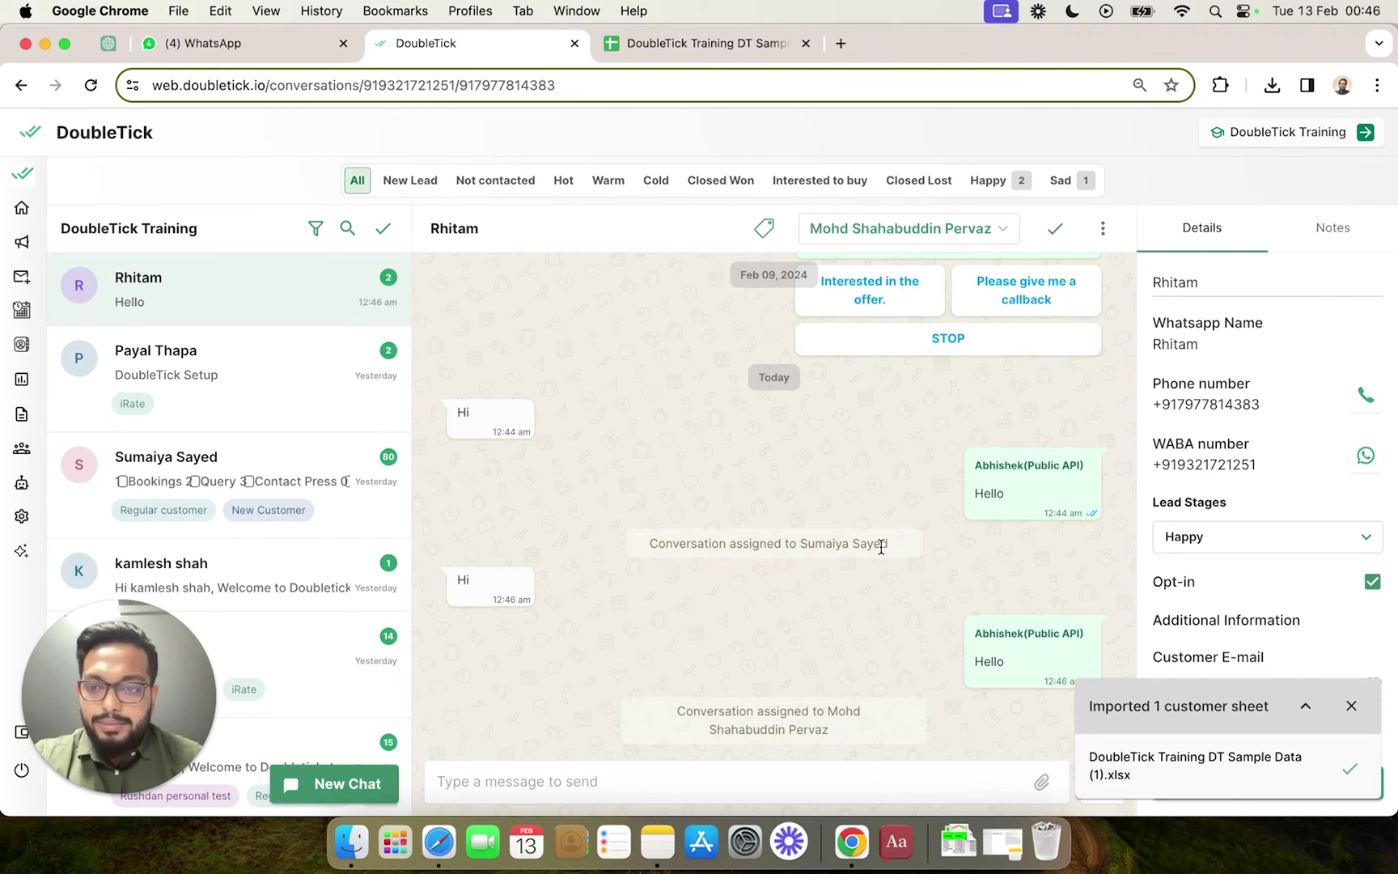
Open View recent bot runs and inspect the On message, Send message and Selector action logs.
{"action": "left_click", "coordinate": [1107, 233]}
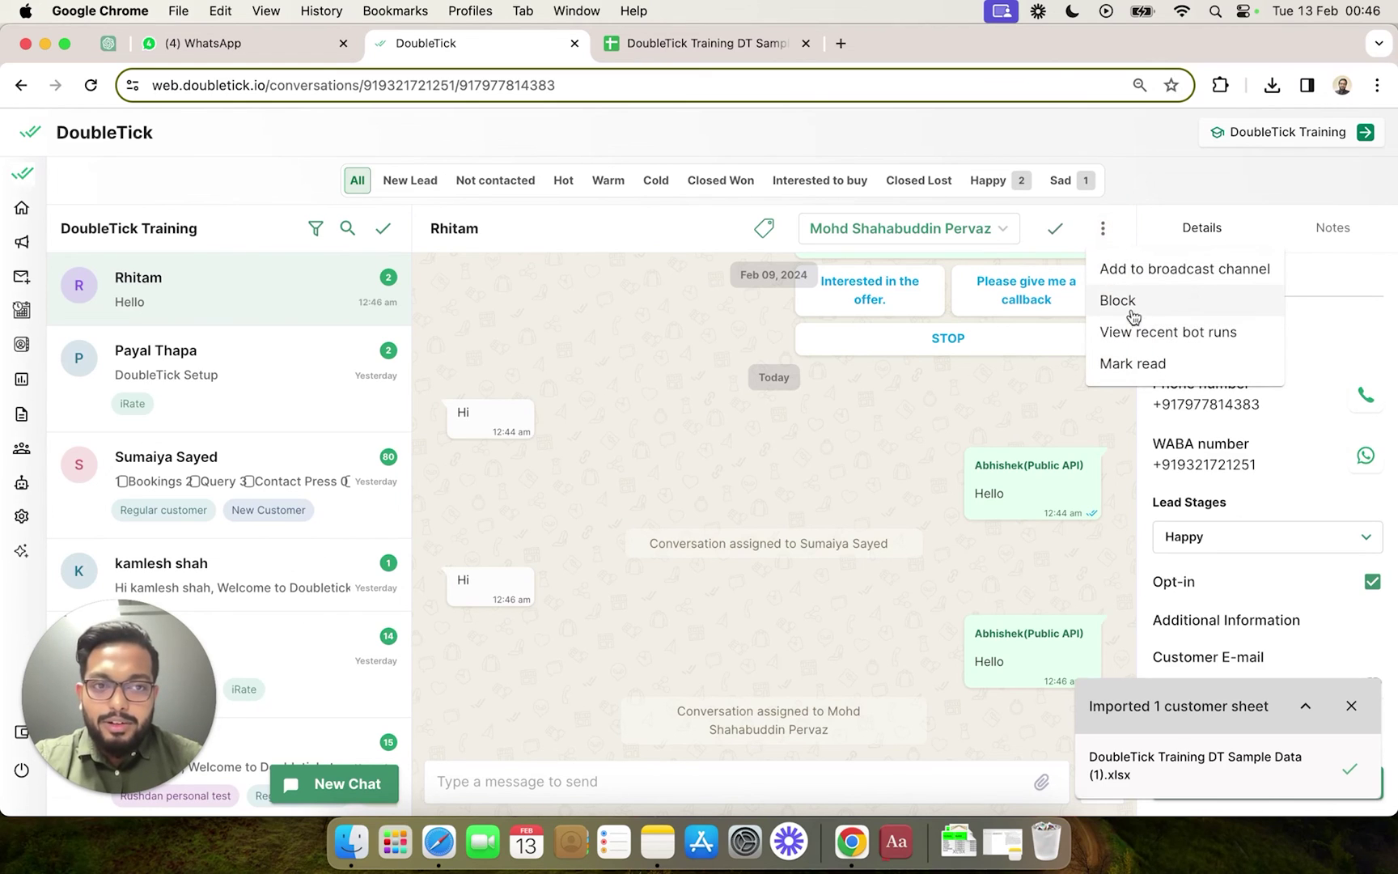
{"action": "left_click", "coordinate": [1170, 339]}
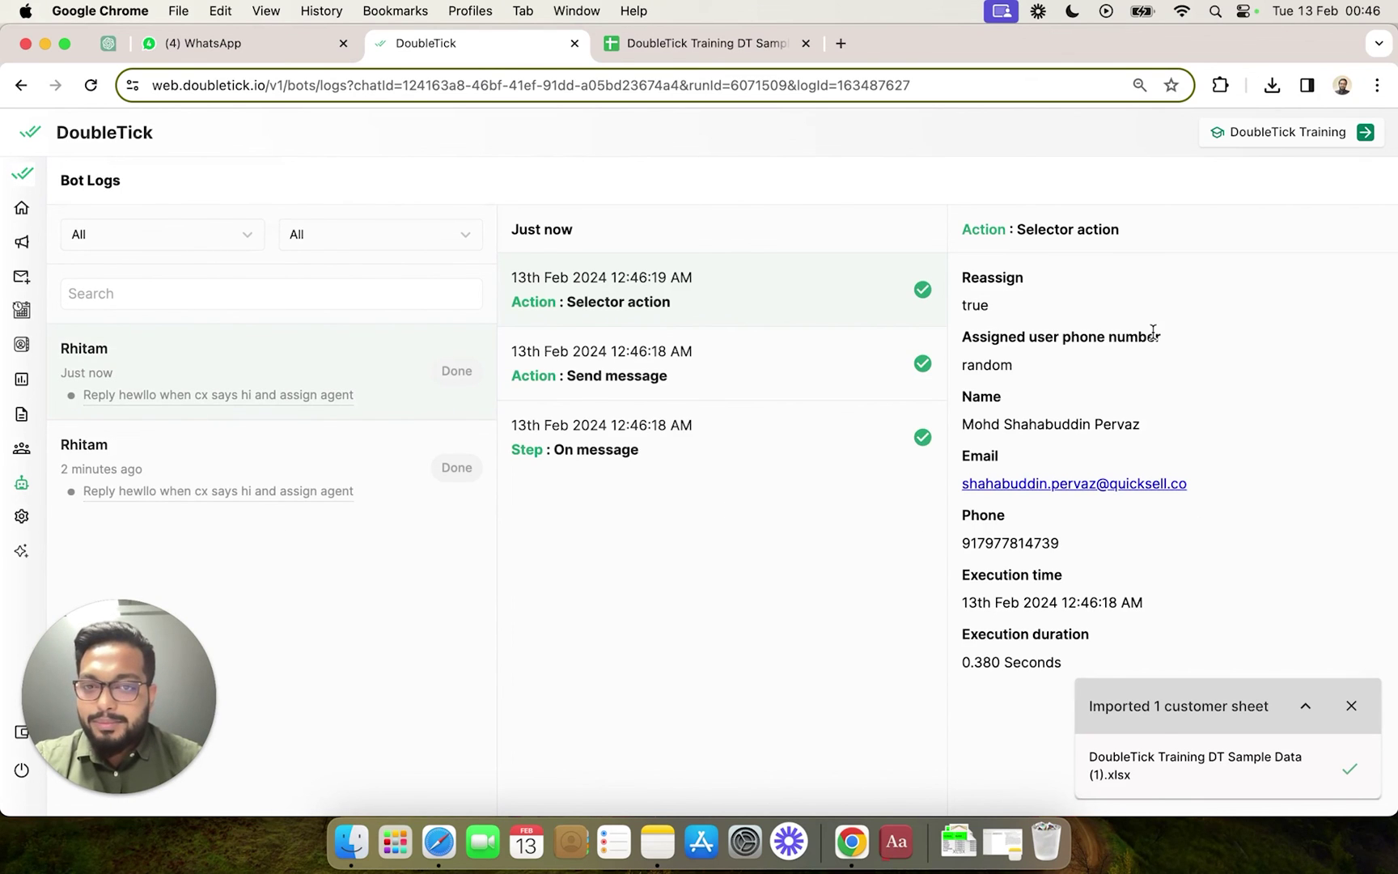
{"action": "left_click", "coordinate": [774, 448]}
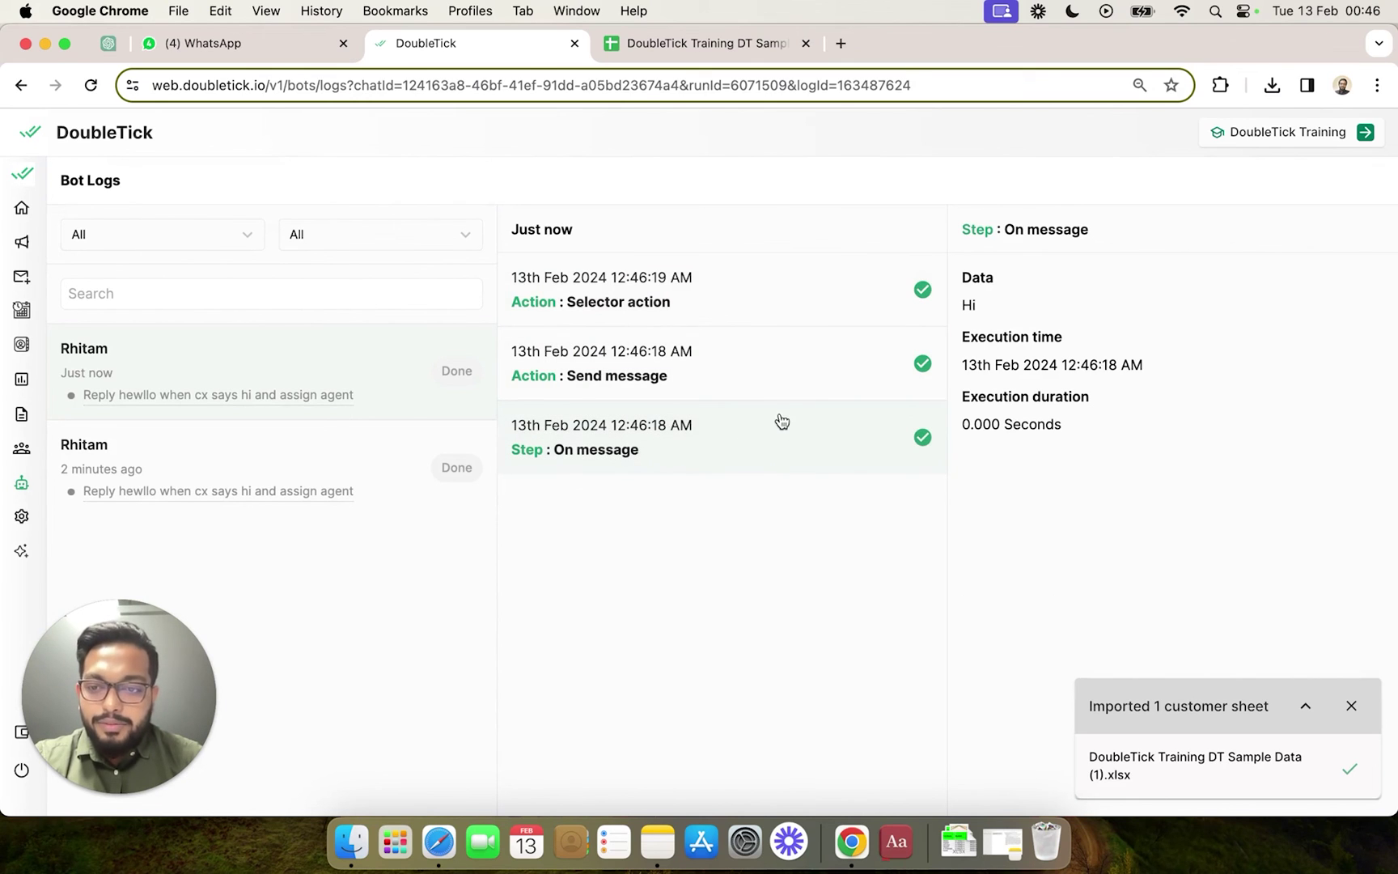
{"action": "left_click", "coordinate": [781, 387]}
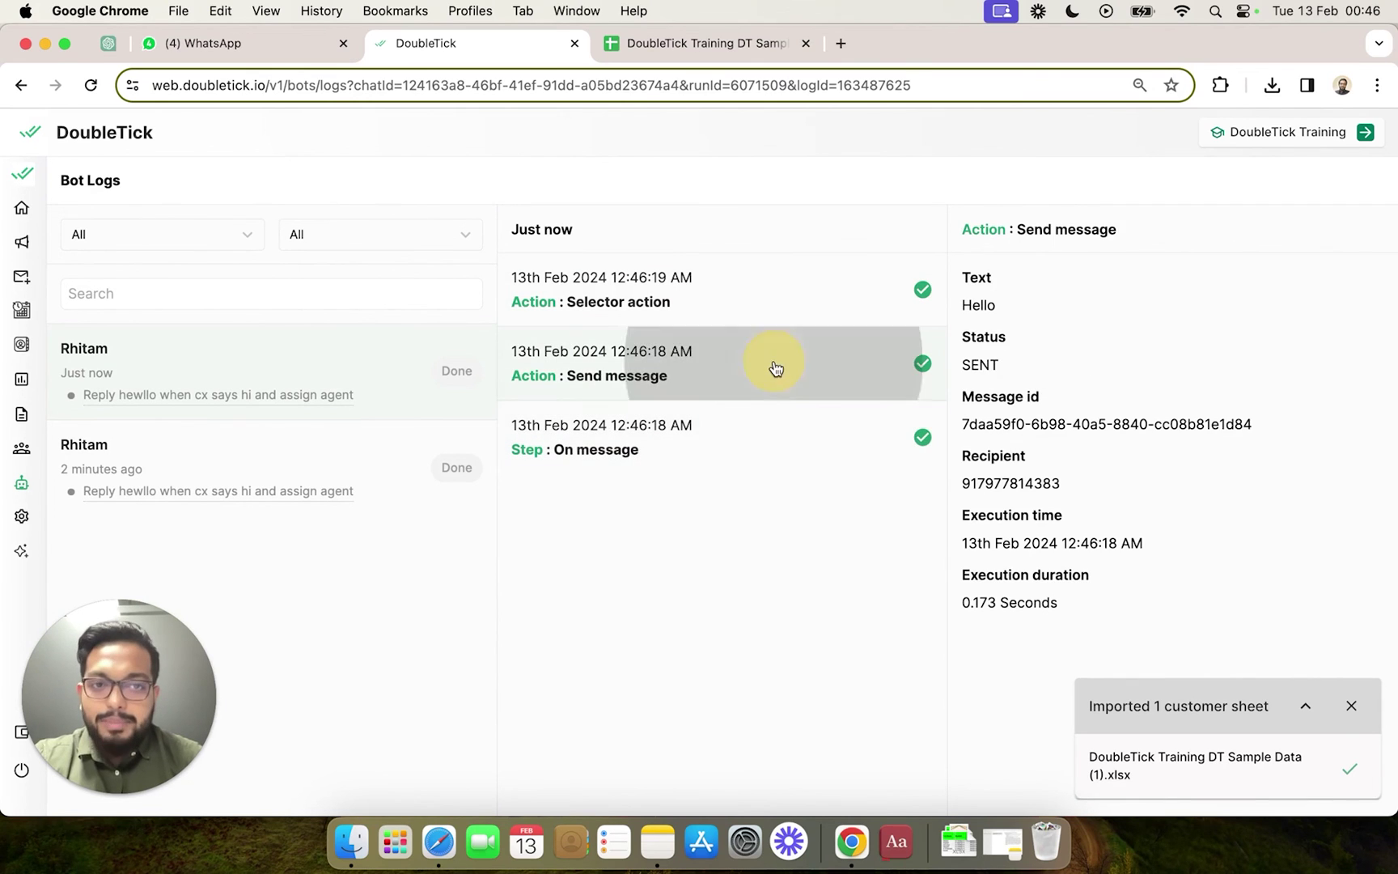
{"action": "left_click", "coordinate": [763, 313]}
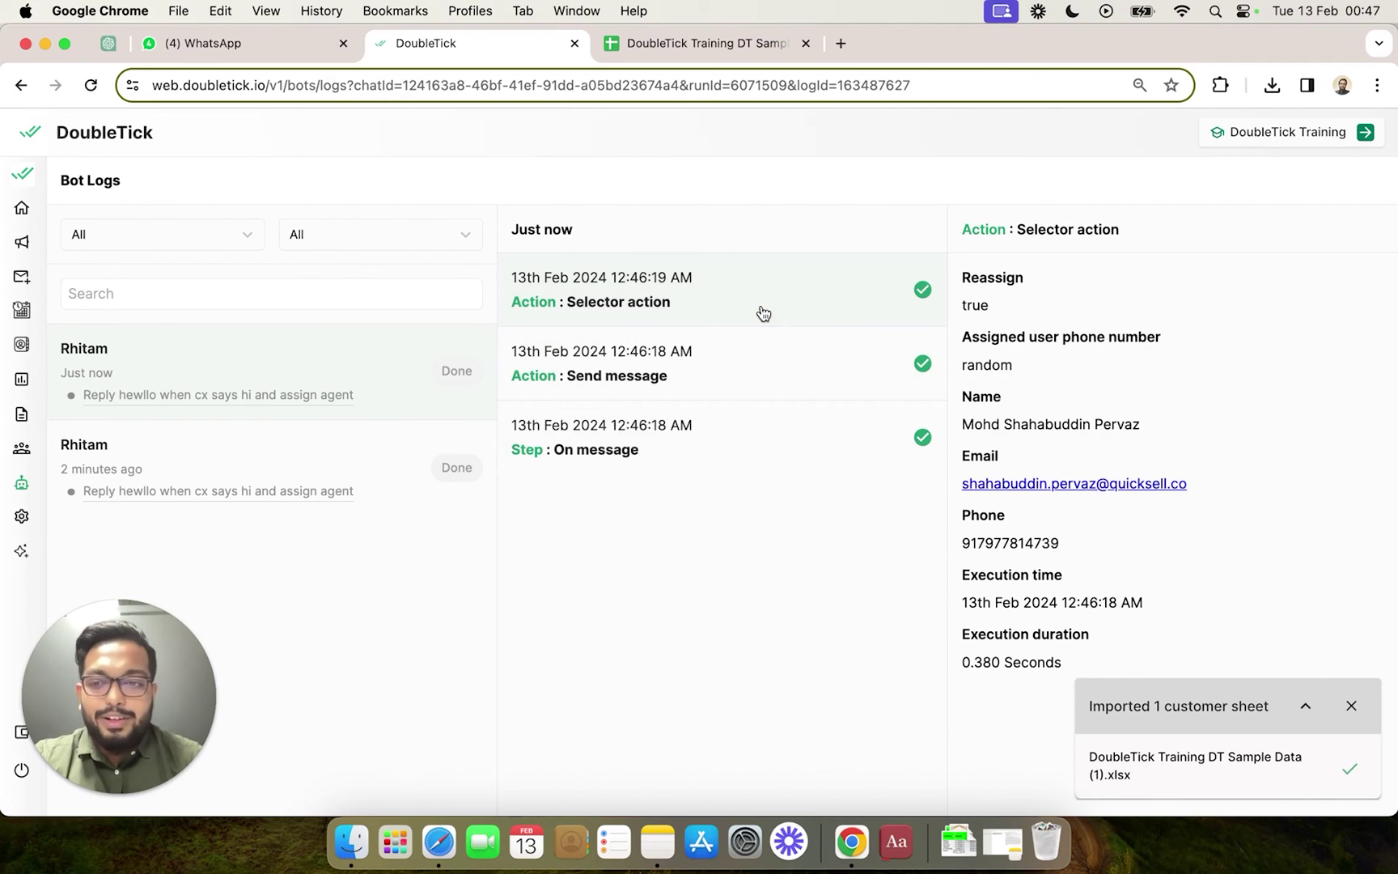